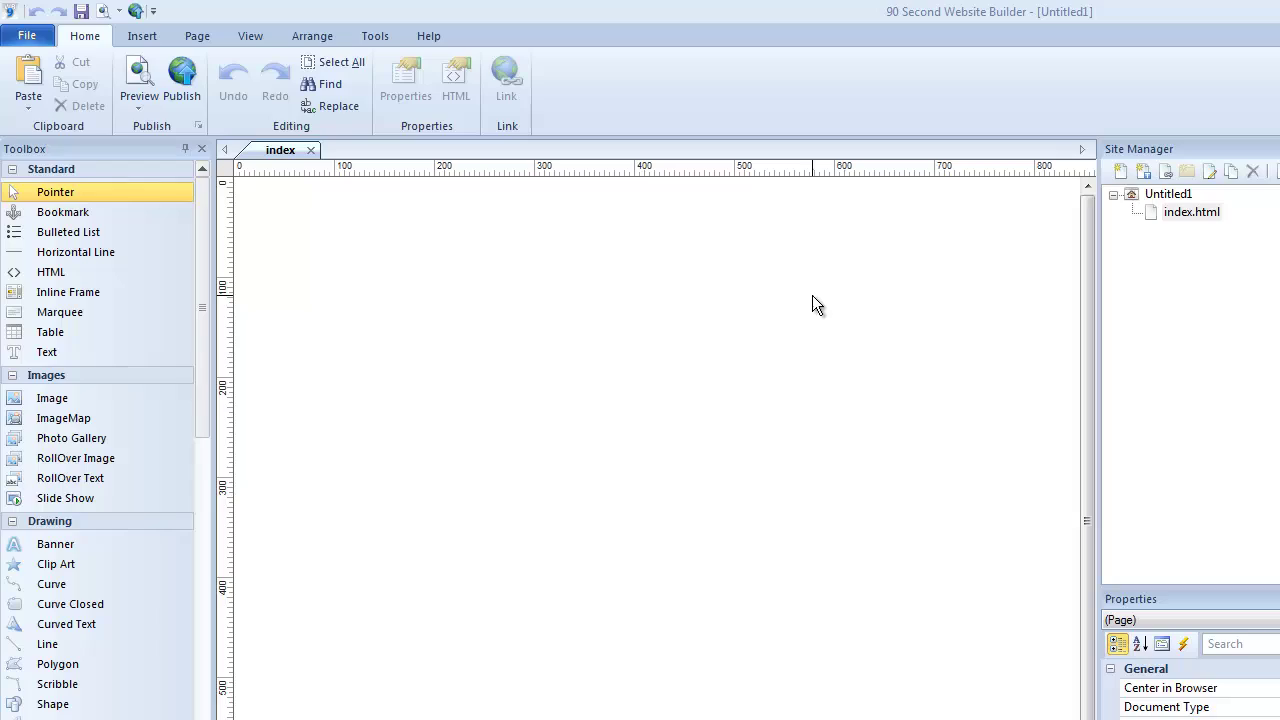
Step: Start saving the new web site and choose the 90 Second Website Builder folder inside My Documents as its location
click(28, 40)
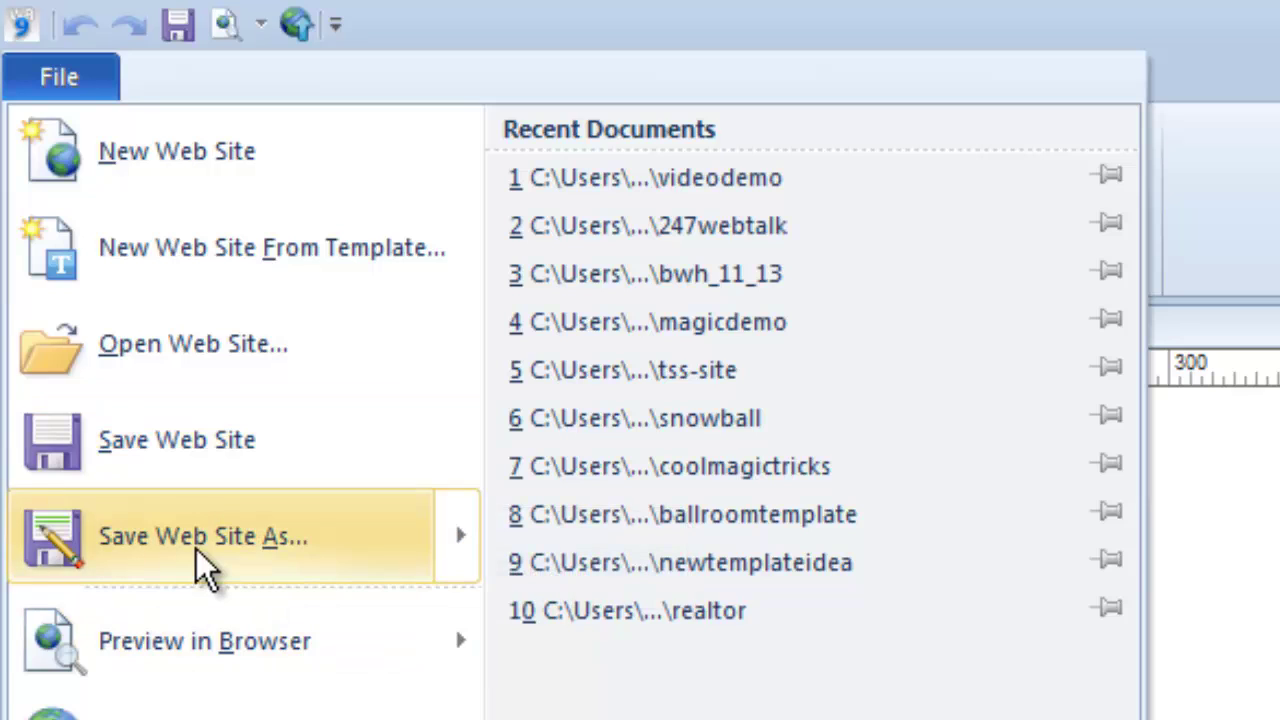
mouse_move(196, 550)
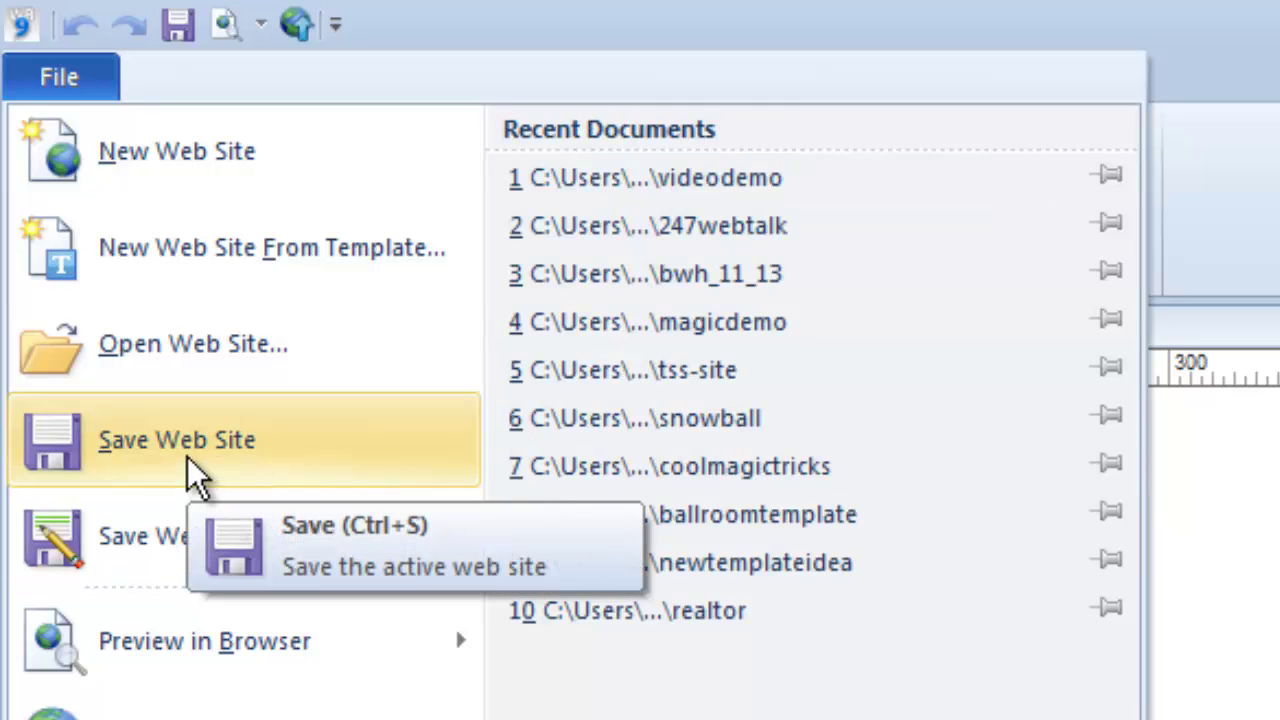
mouse_move(141, 529)
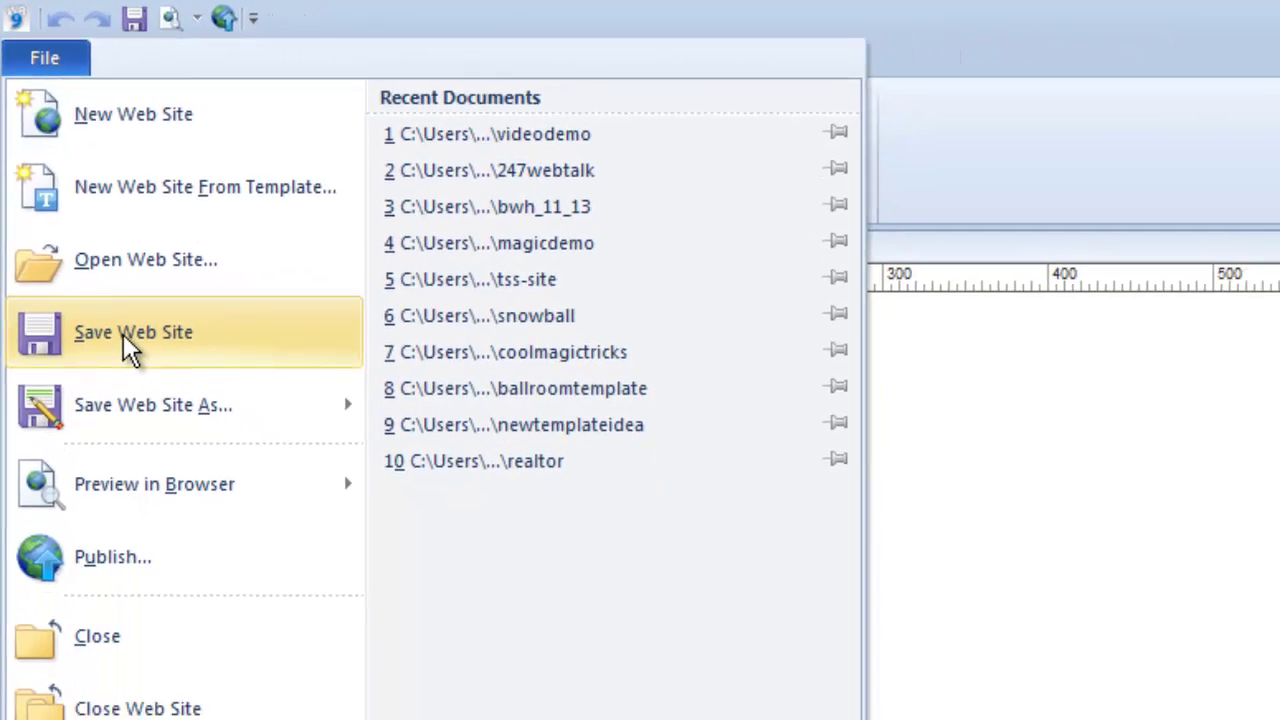
click(97, 267)
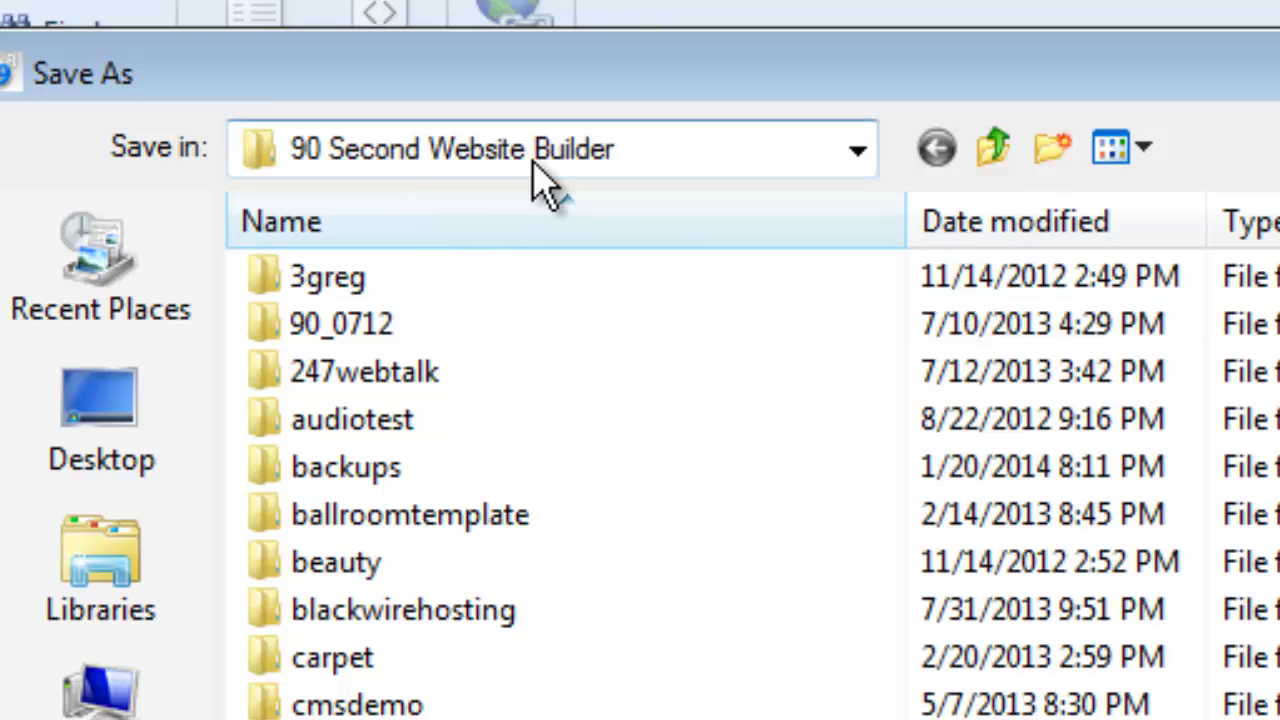
click(997, 150)
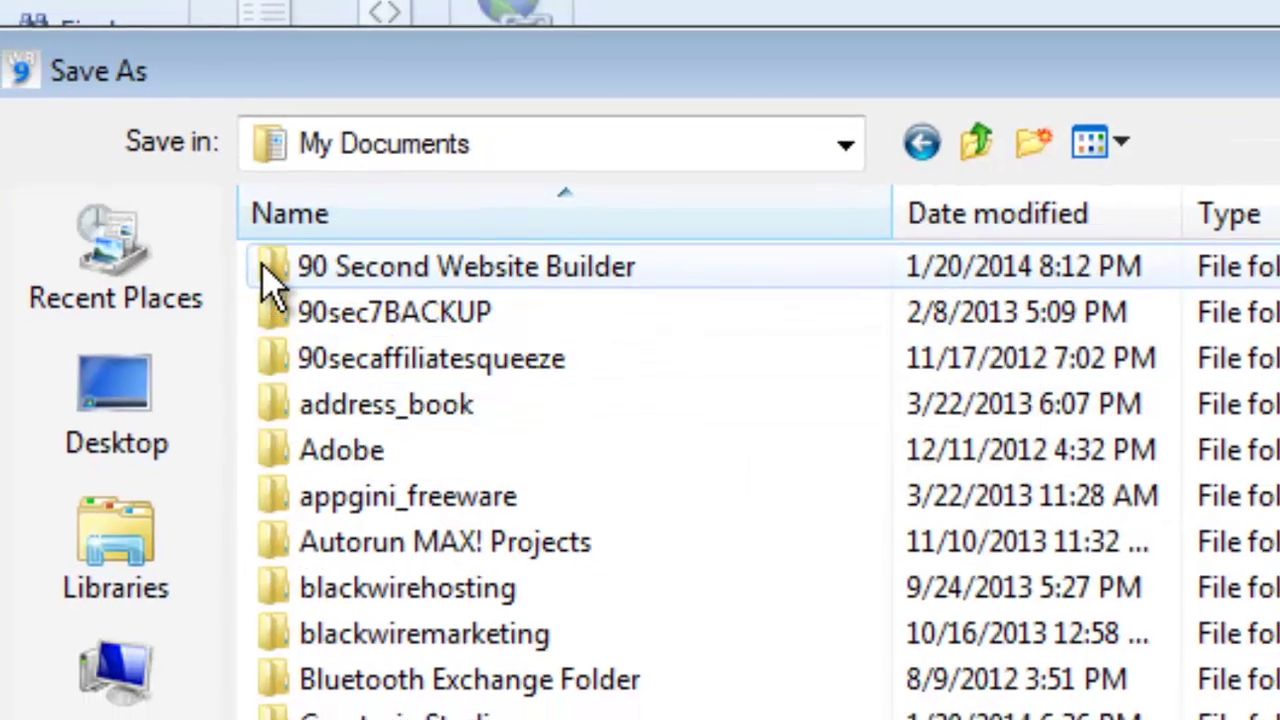
double_click(271, 274)
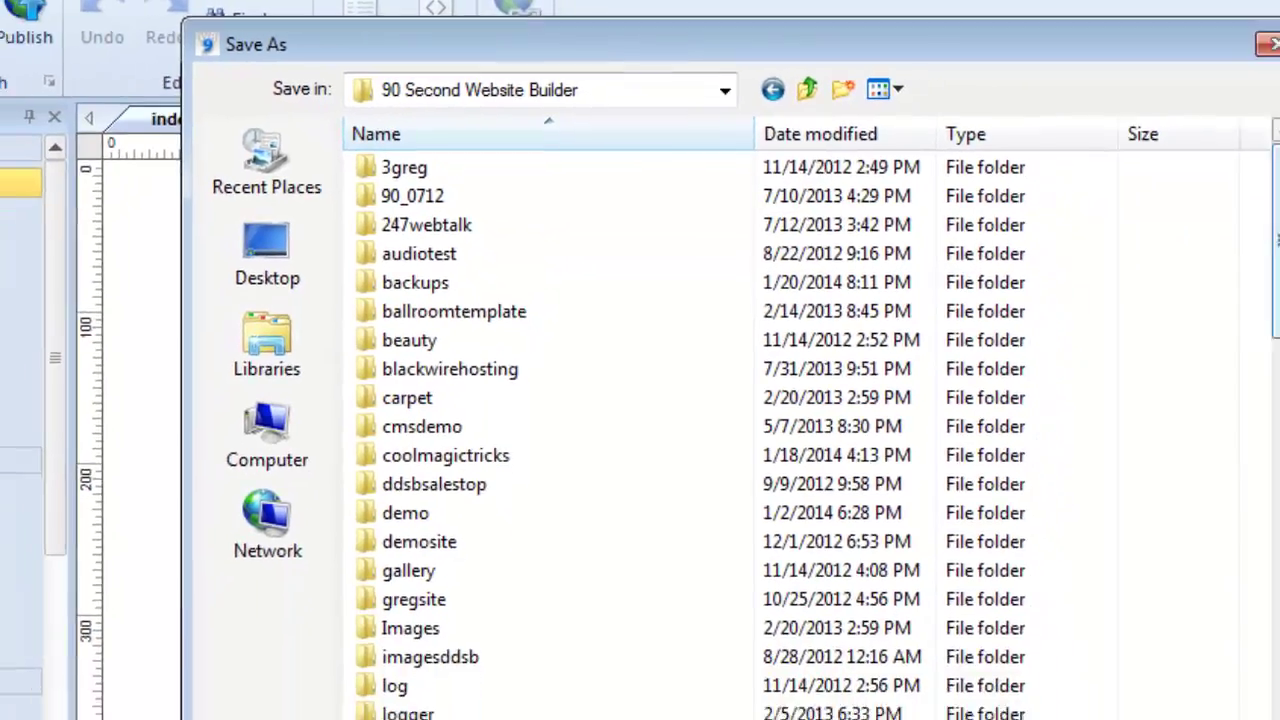
Step: Name the web site file mywebsite, save it as a WebBuilder file in this folder, and save the active site once more
drag(1169, 150, 1103, 403)
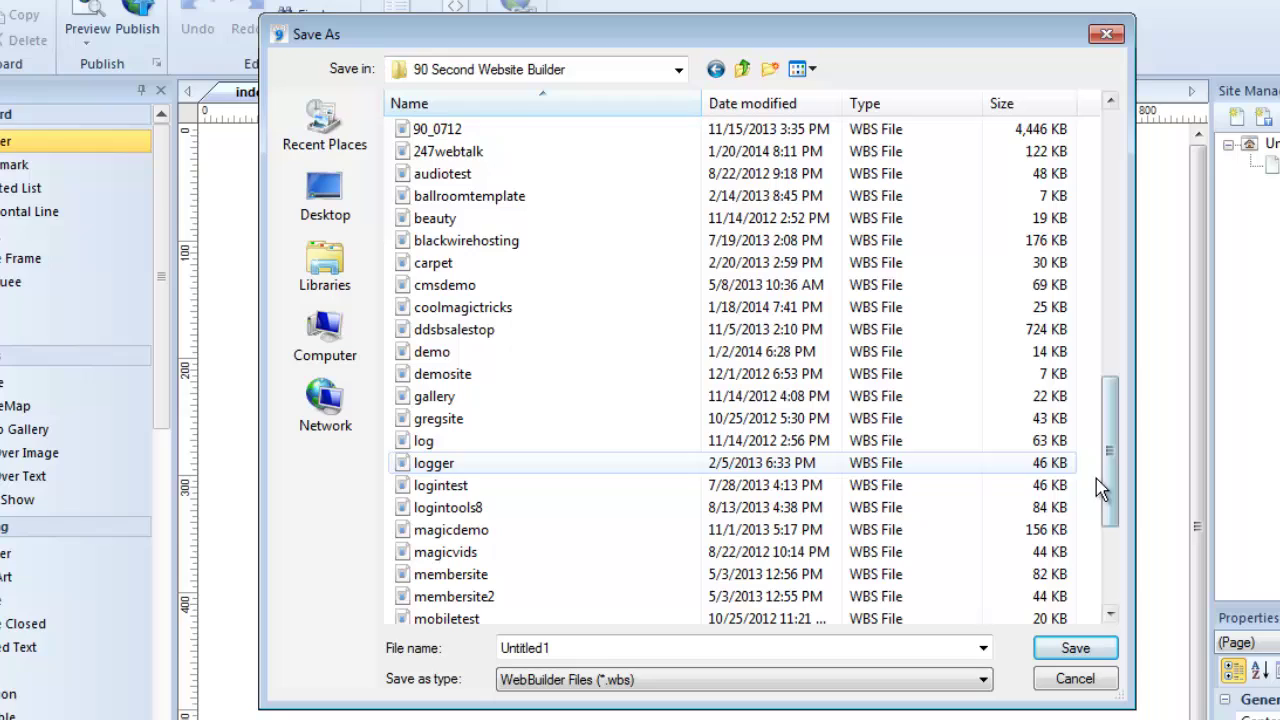
mouse_move(1109, 457)
mouse_down()
mouse_move(1113, 538)
mouse_move(1112, 380)
mouse_move(1113, 462)
mouse_up()
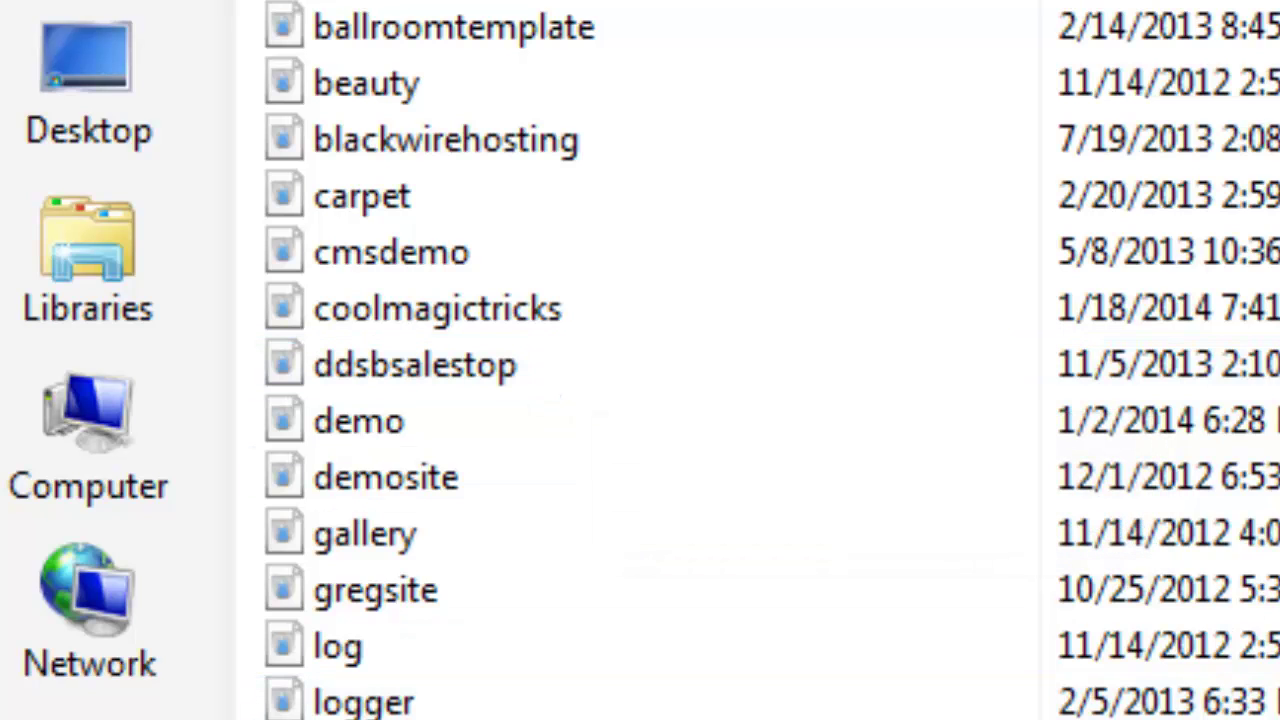
scroll(640, 360, up, 8)
scroll(640, 360, down, 12)
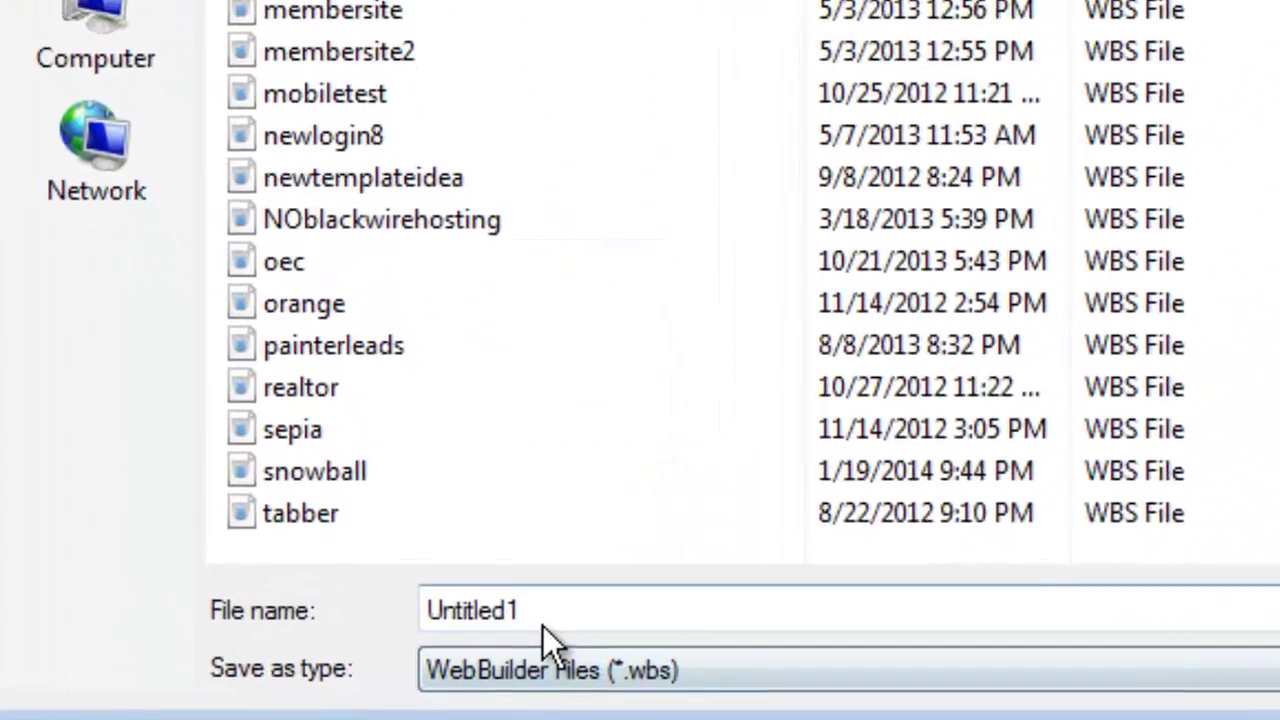
double_click(512, 652)
text(mywebsi)
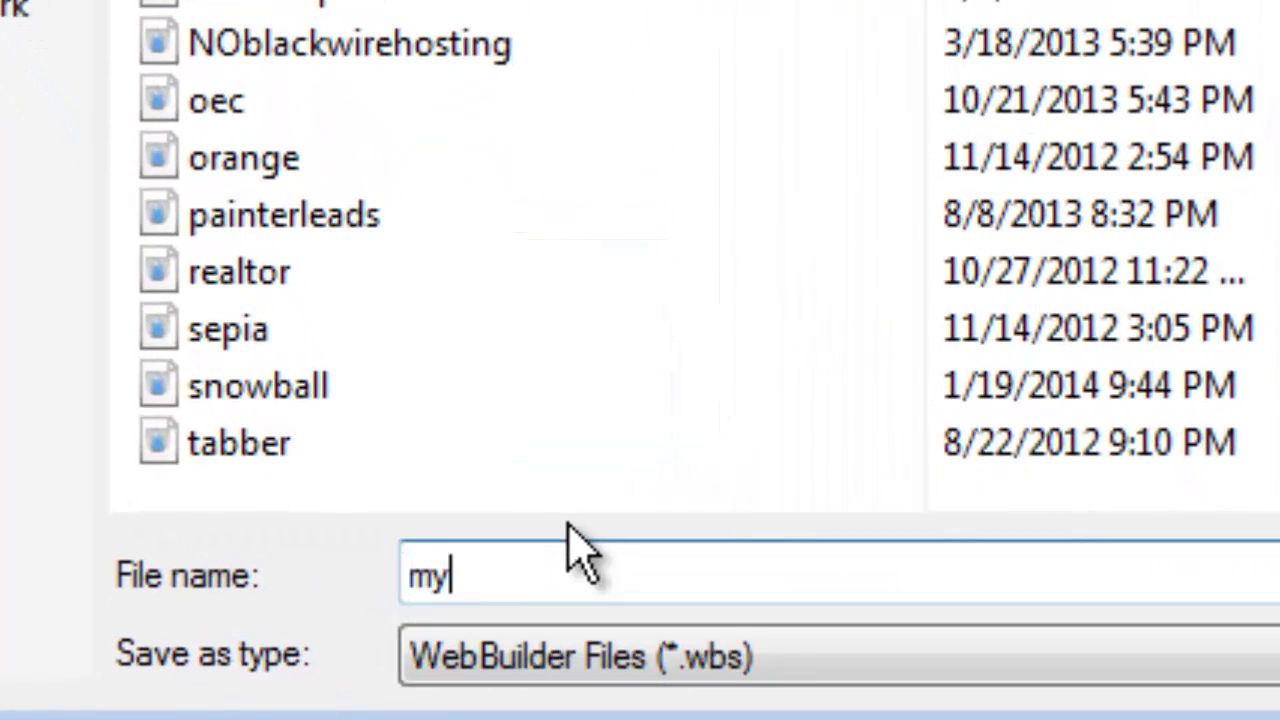
text(te)
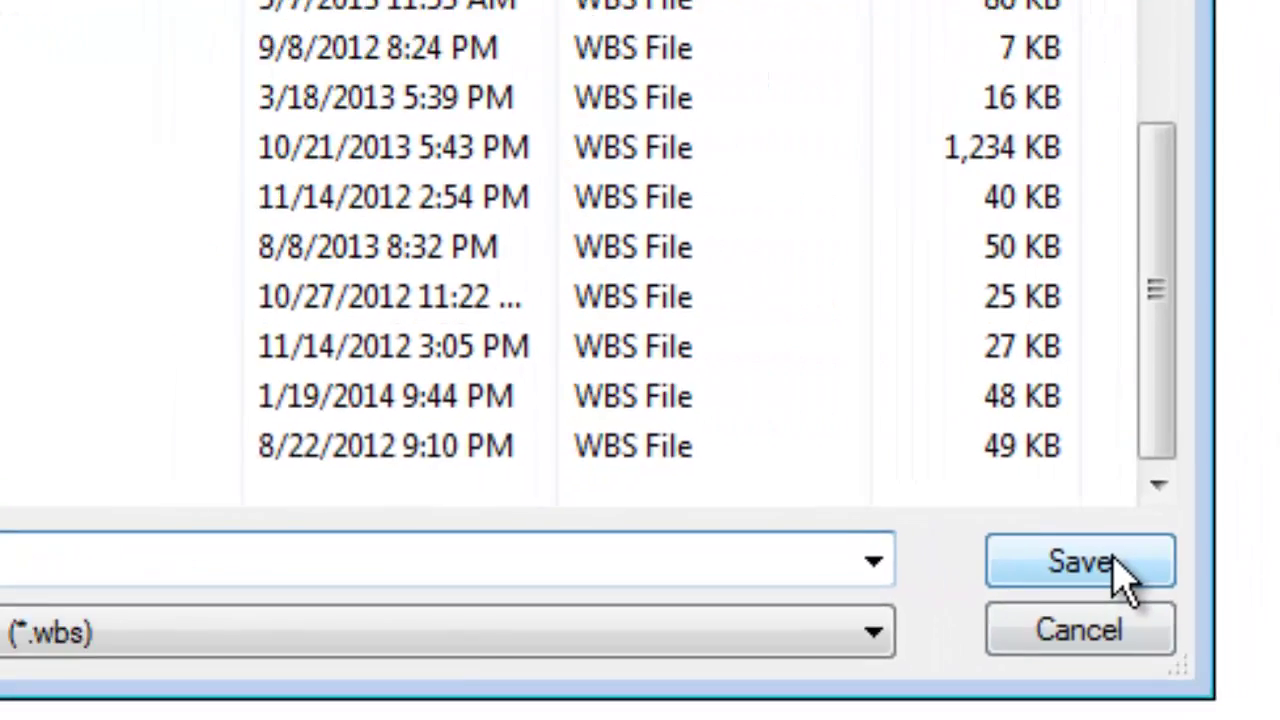
click(1250, 551)
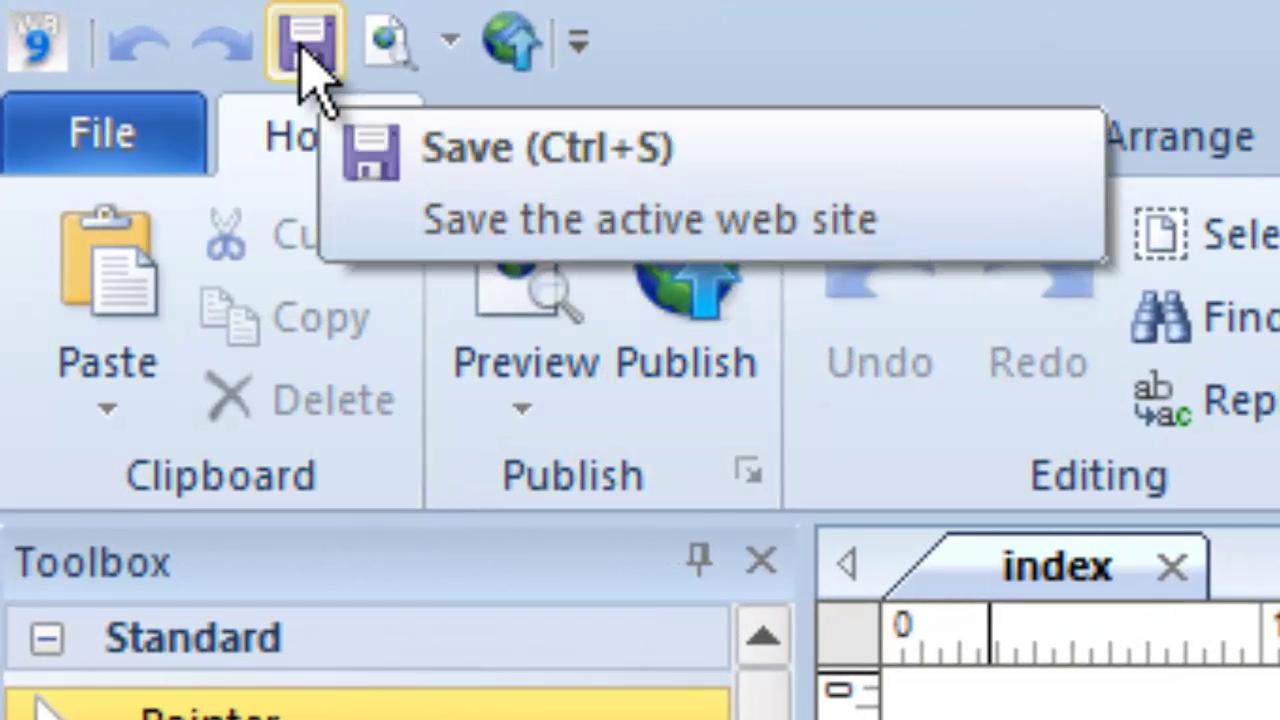
click(318, 72)
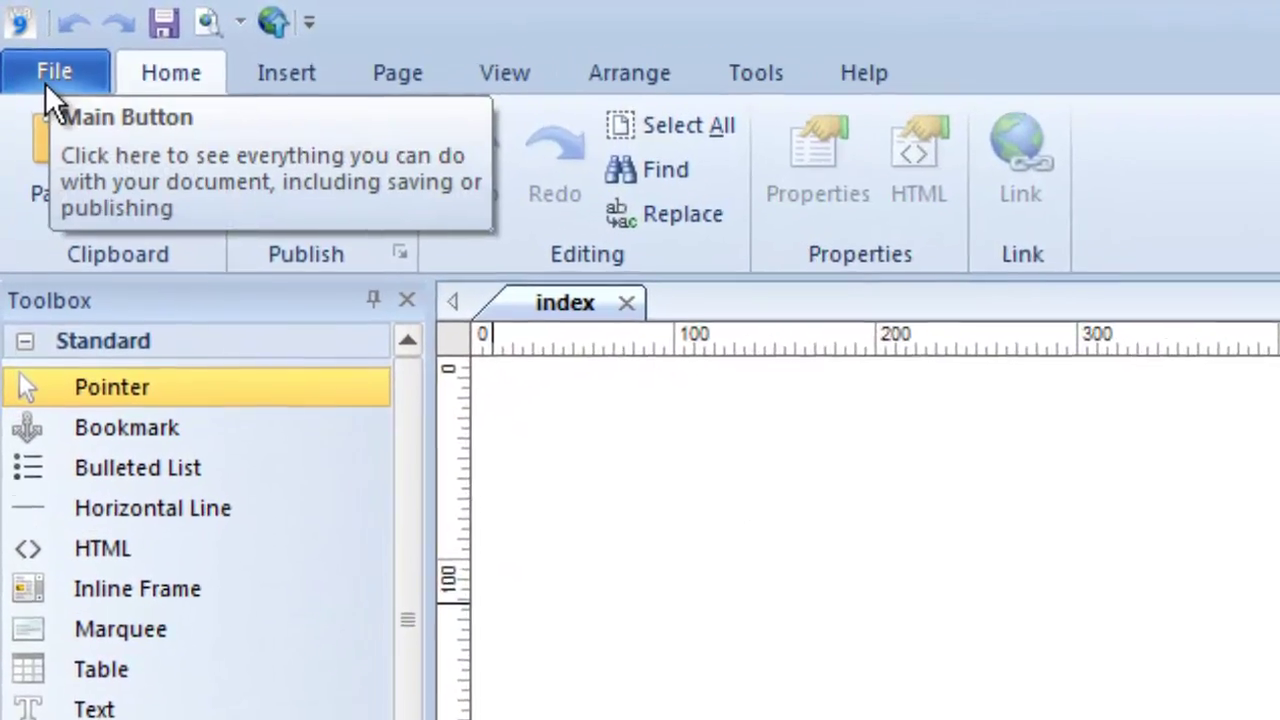
Step: Start opening an existing web site and look through the list for the mywebsite file and its matching folder
click(38, 70)
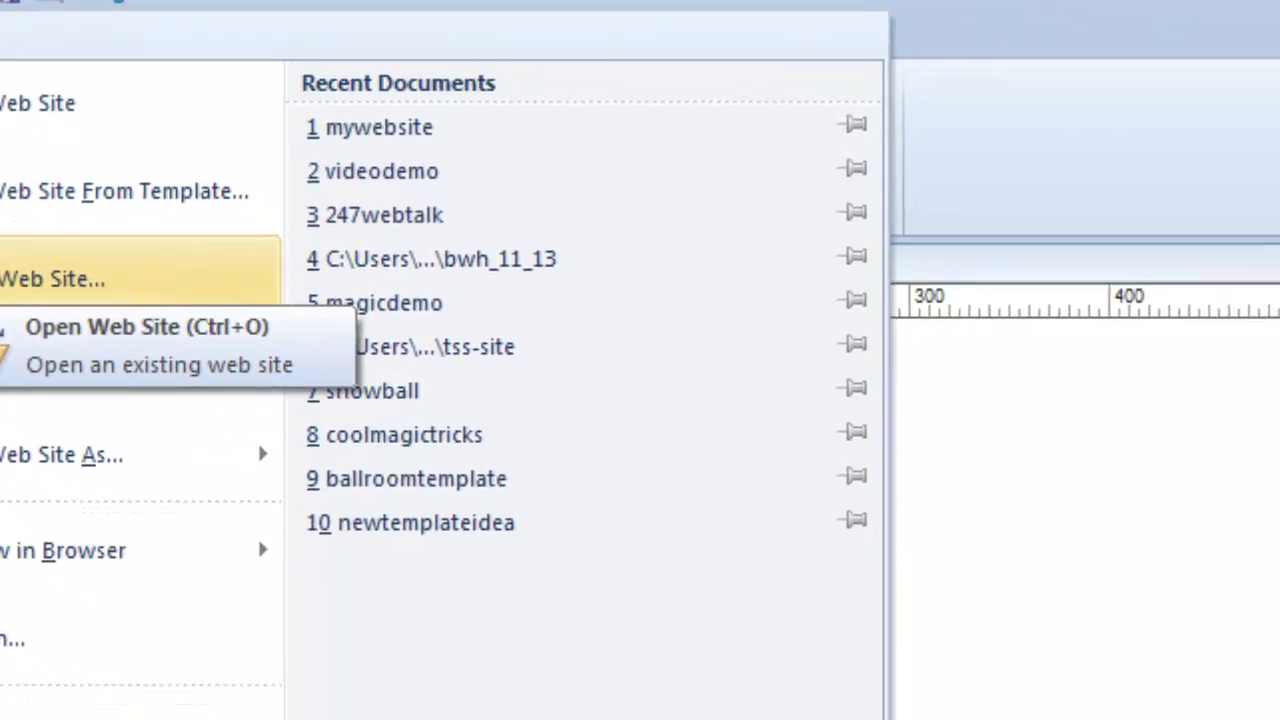
click(118, 352)
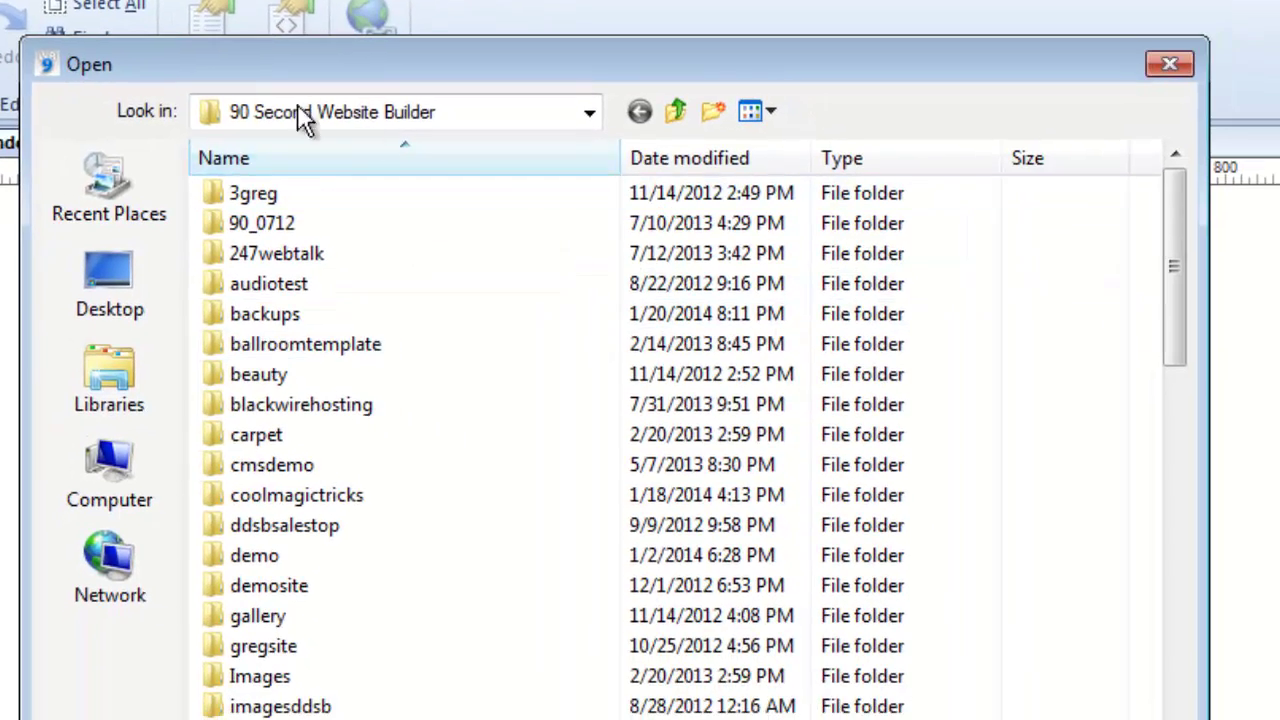
drag(1273, 230, 1276, 275)
drag(1177, 256, 1149, 626)
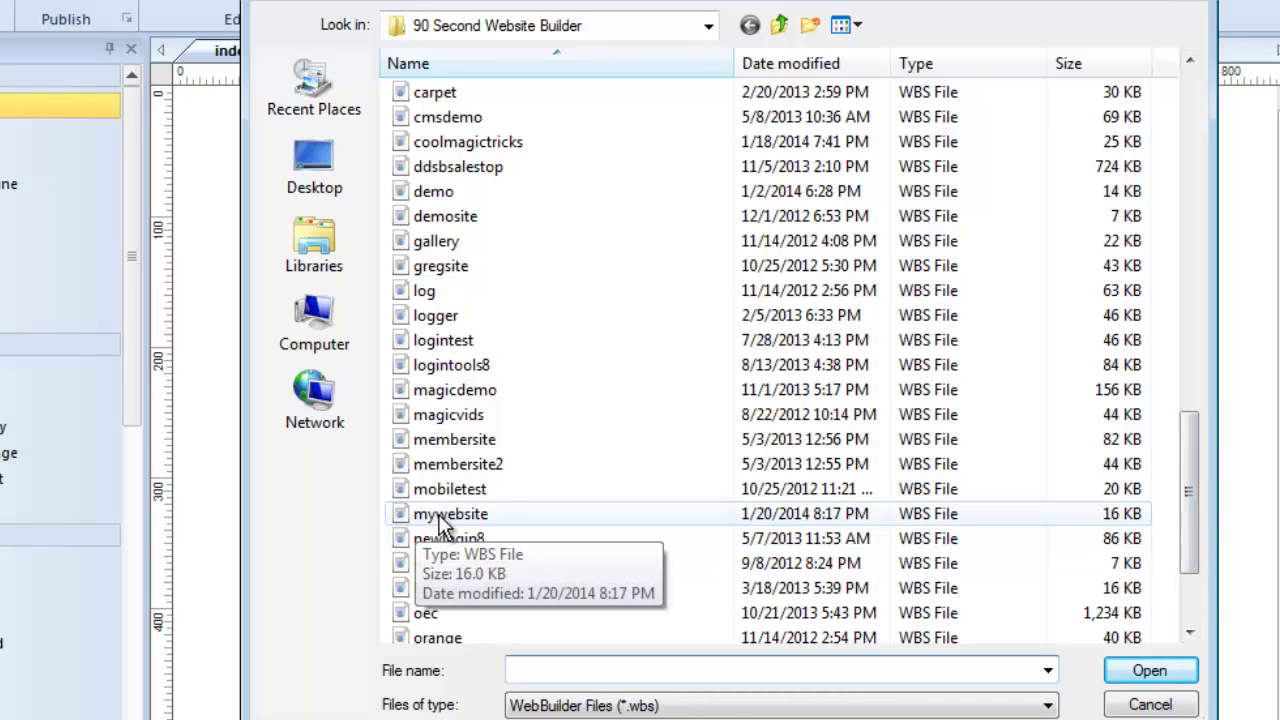
drag(1188, 515, 1207, 308)
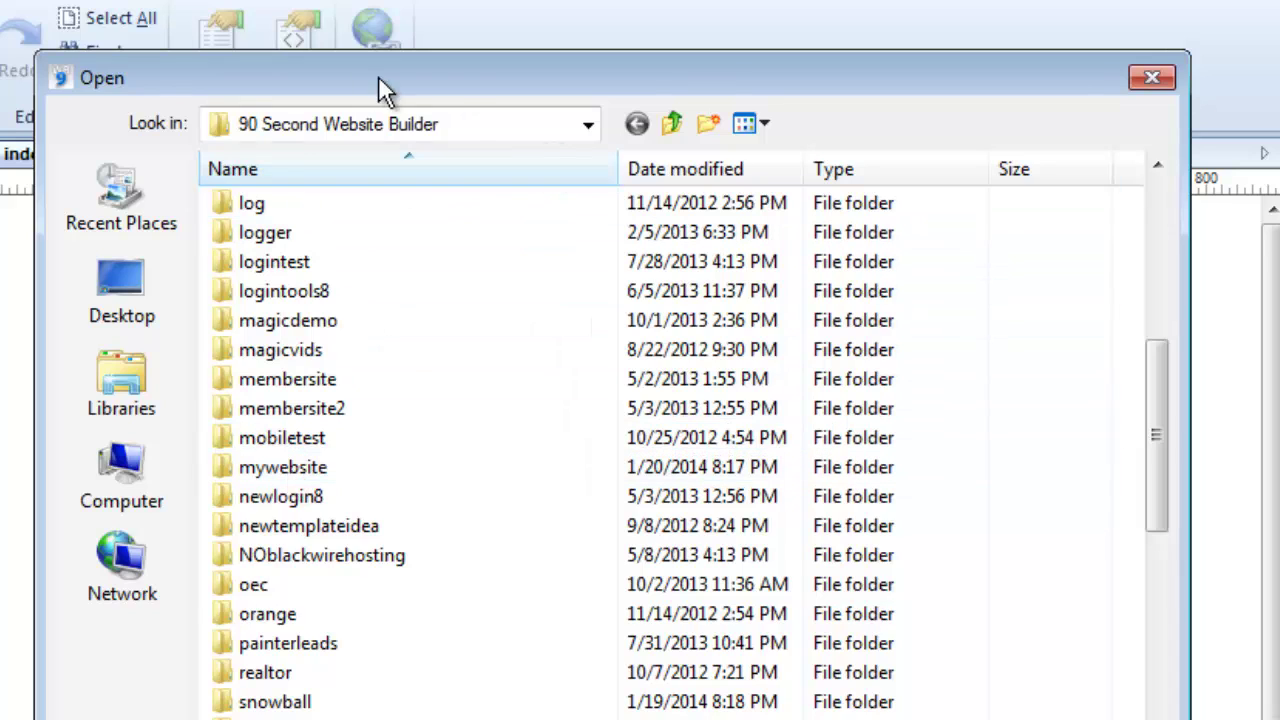
Step: Look inside the system folder to examine its subfolders, and return to the 90 Second Website Builder folder
drag(1154, 400, 1146, 476)
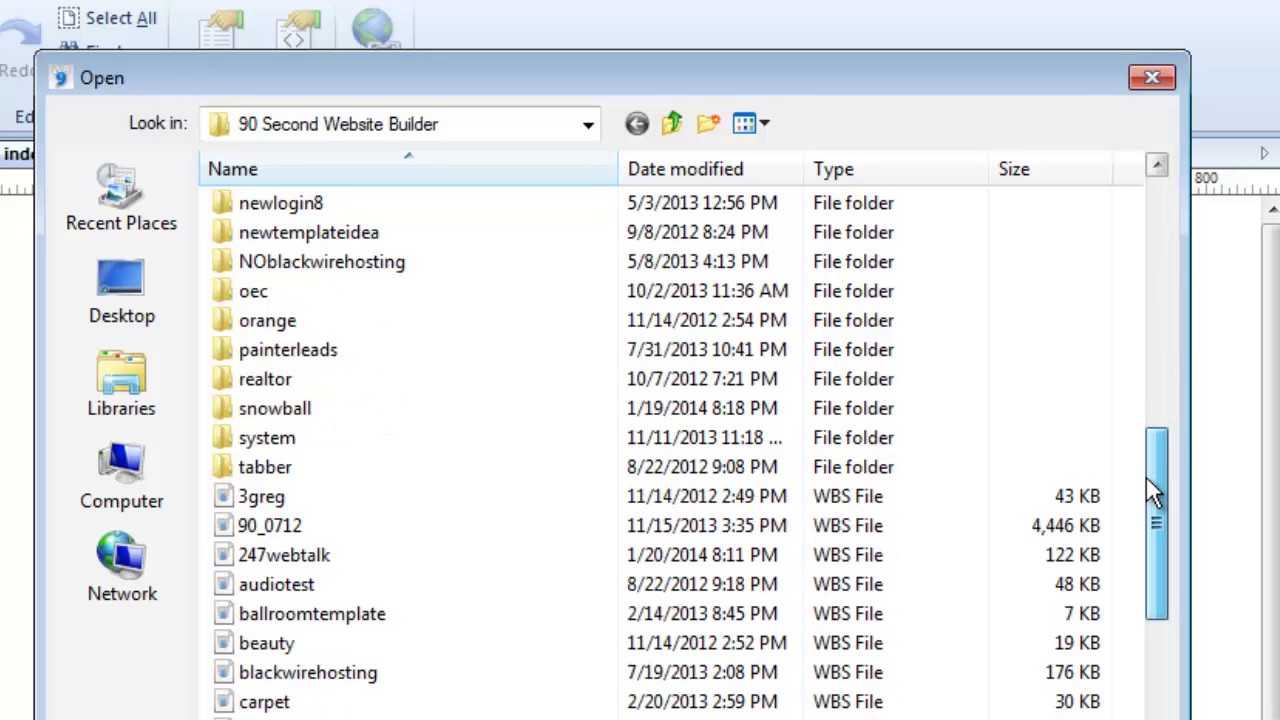
double_click(228, 450)
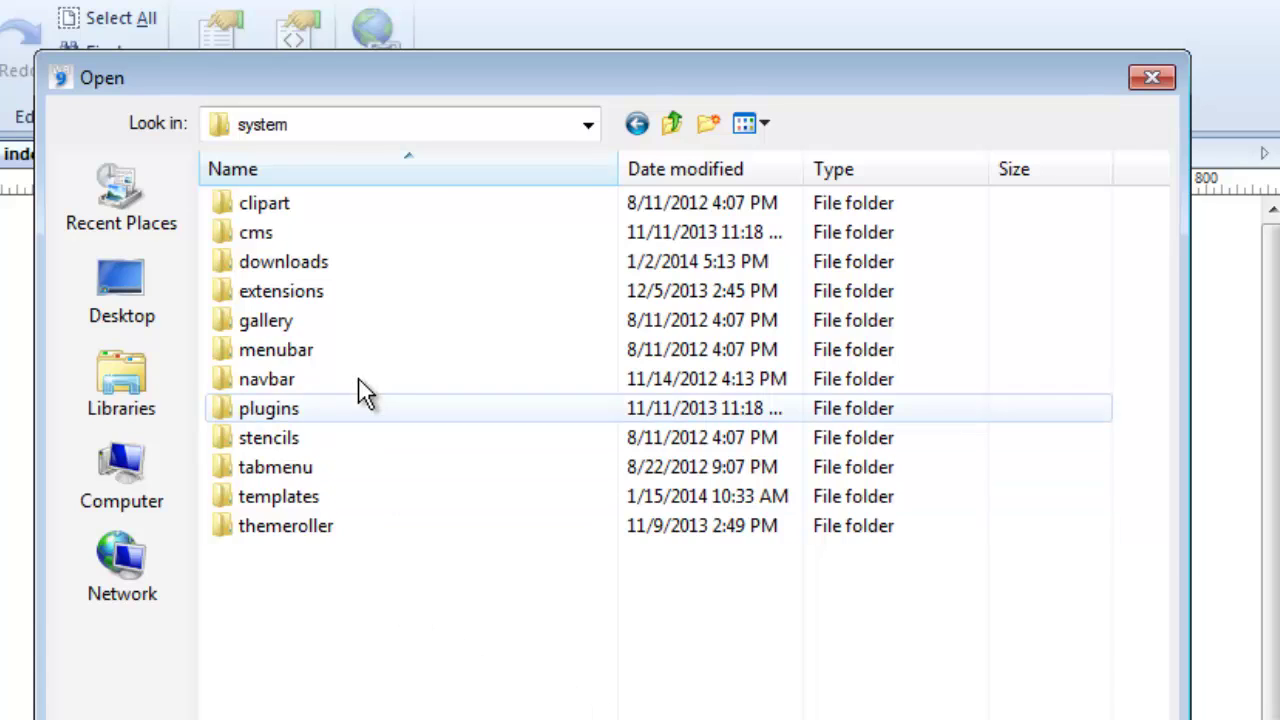
click(672, 123)
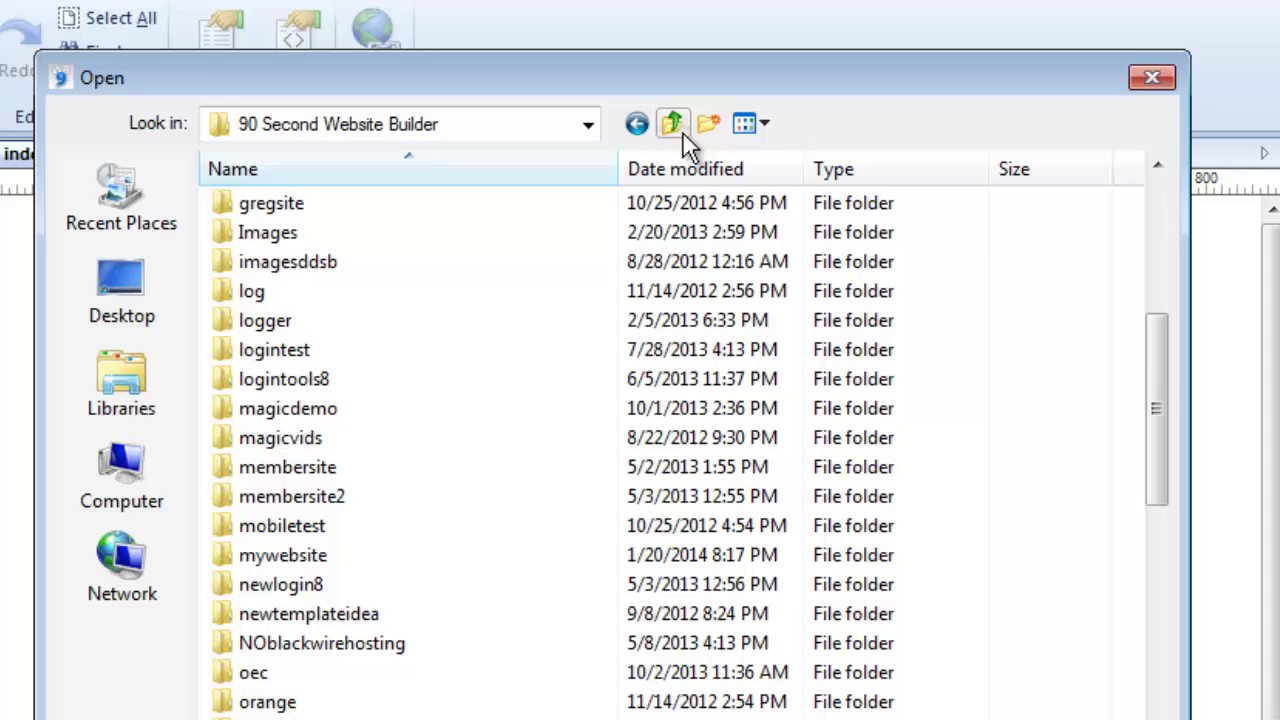
Step: Open the 247webtalk web site file and widen the page workspace to show more of its layout
drag(1163, 352, 1161, 525)
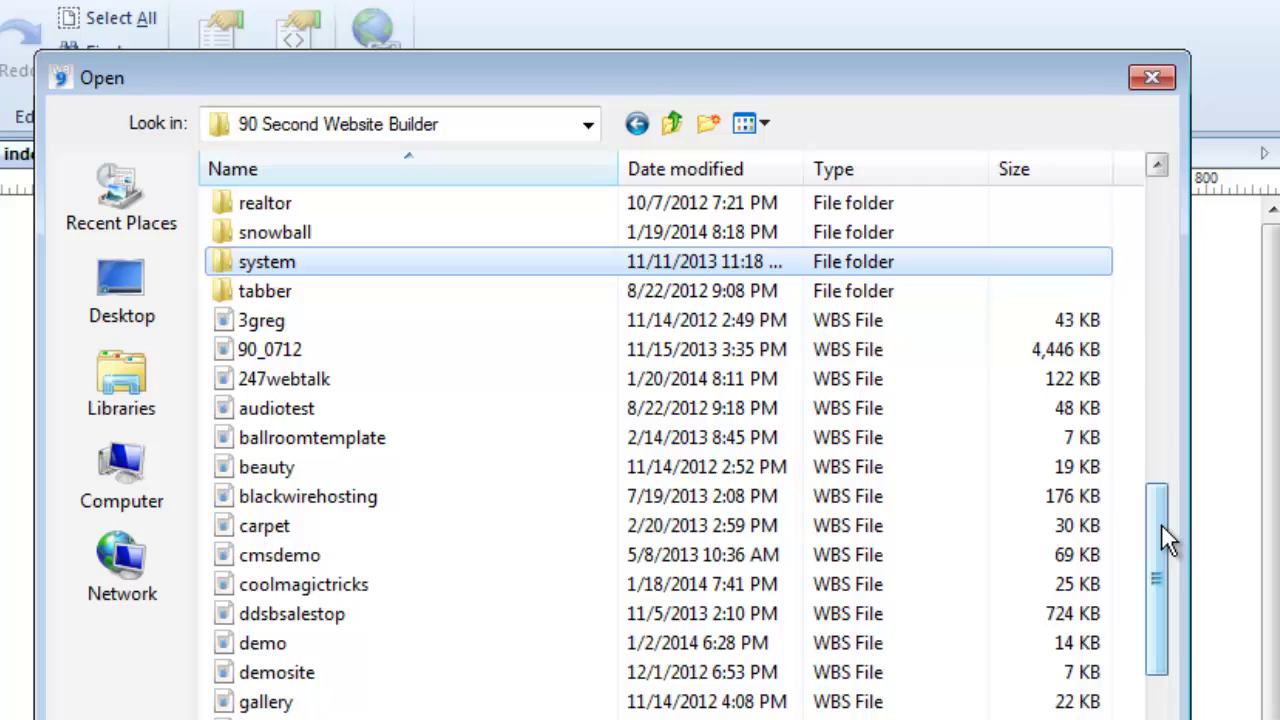
click(323, 382)
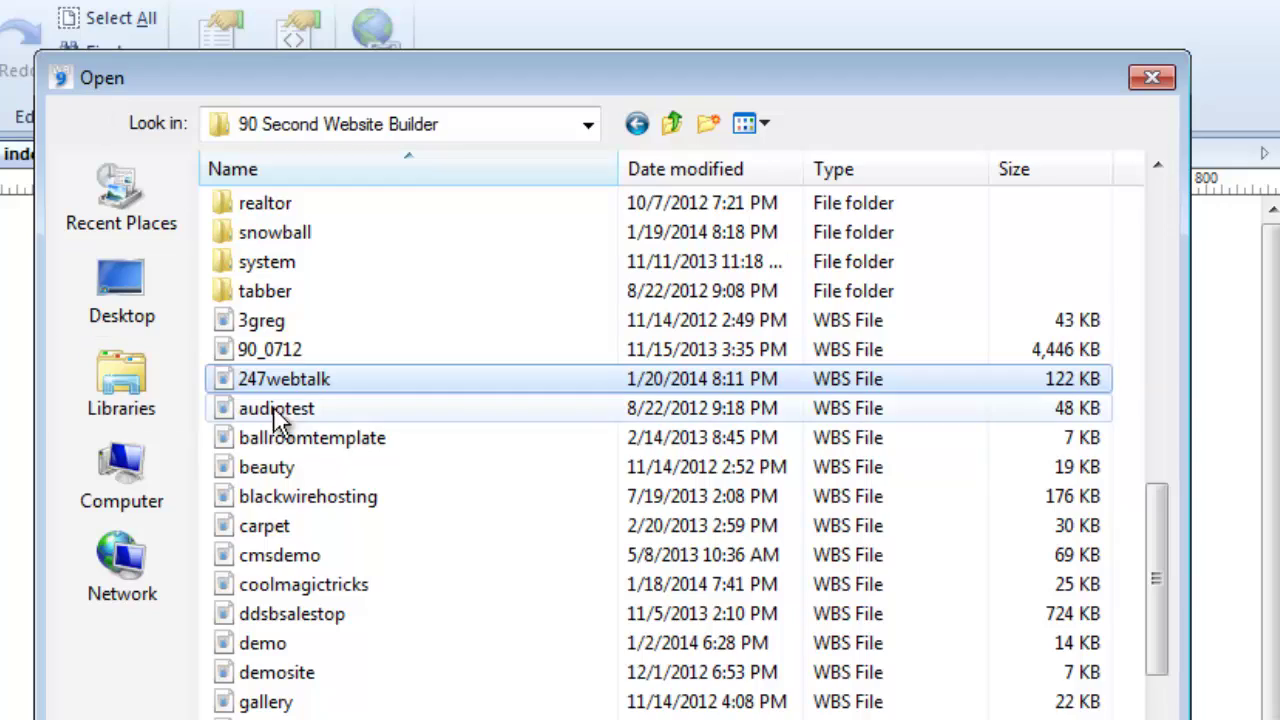
click(247, 384)
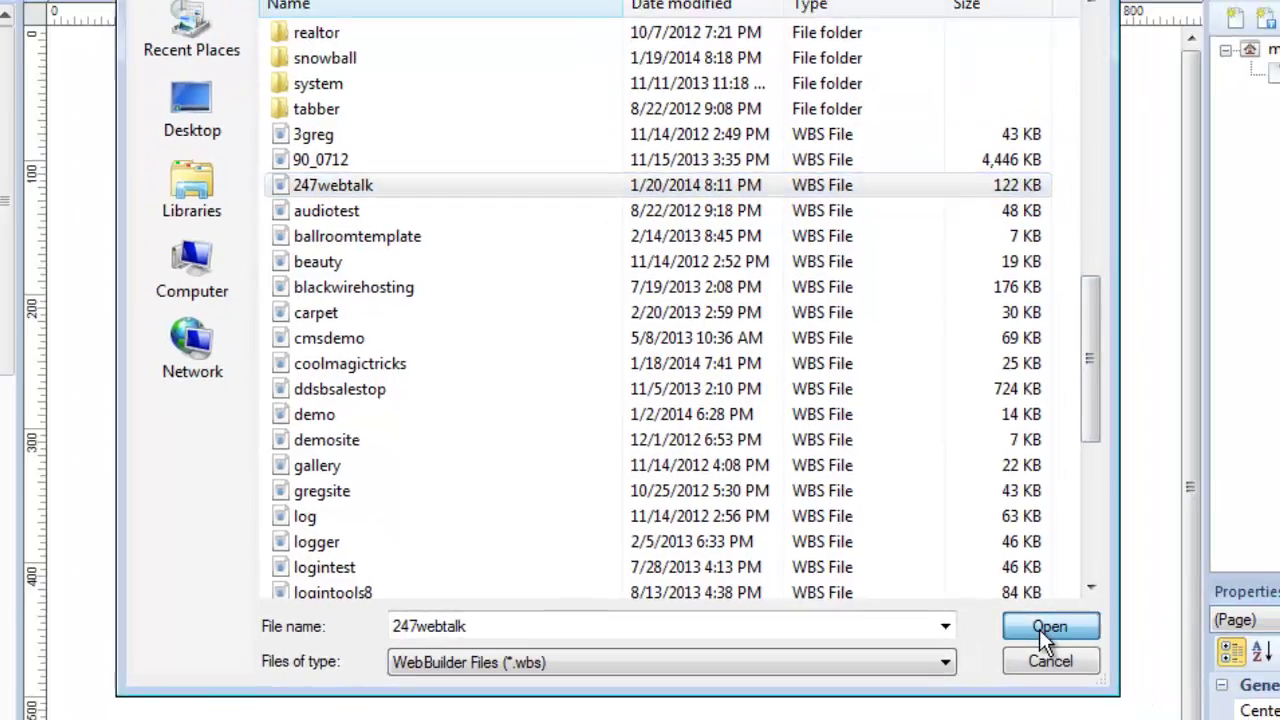
click(1049, 629)
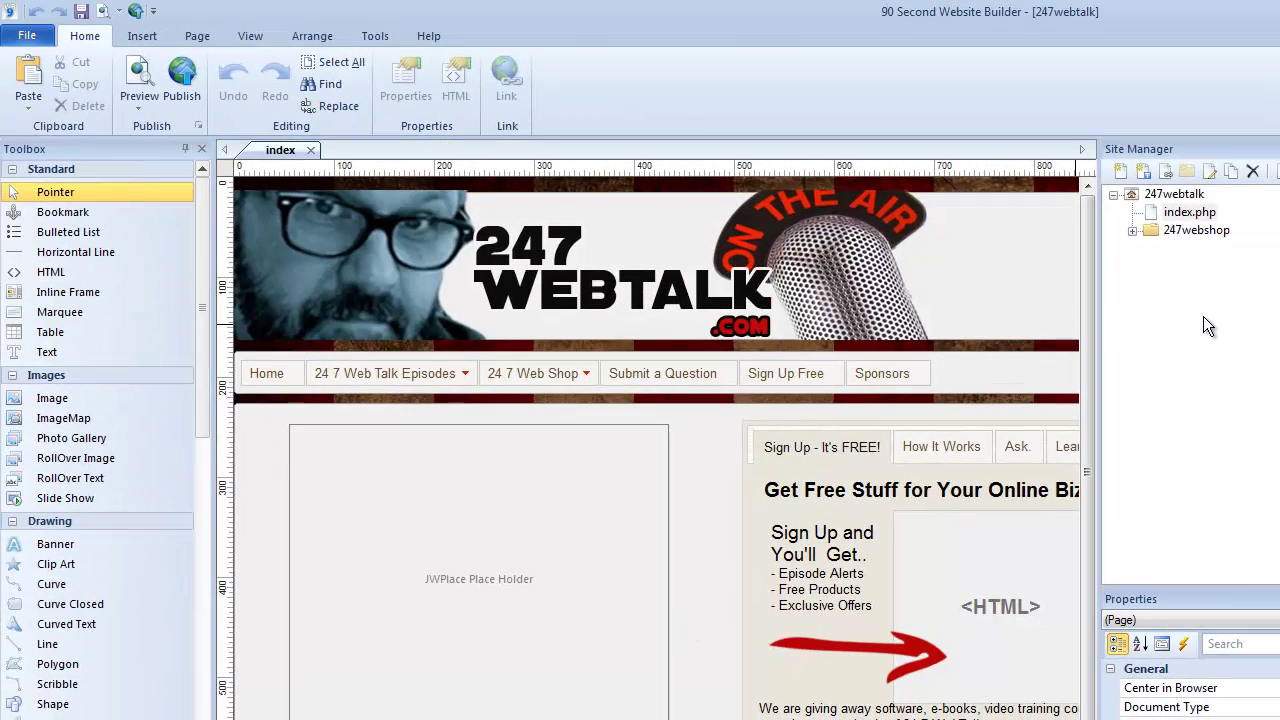
drag(1100, 306, 1180, 311)
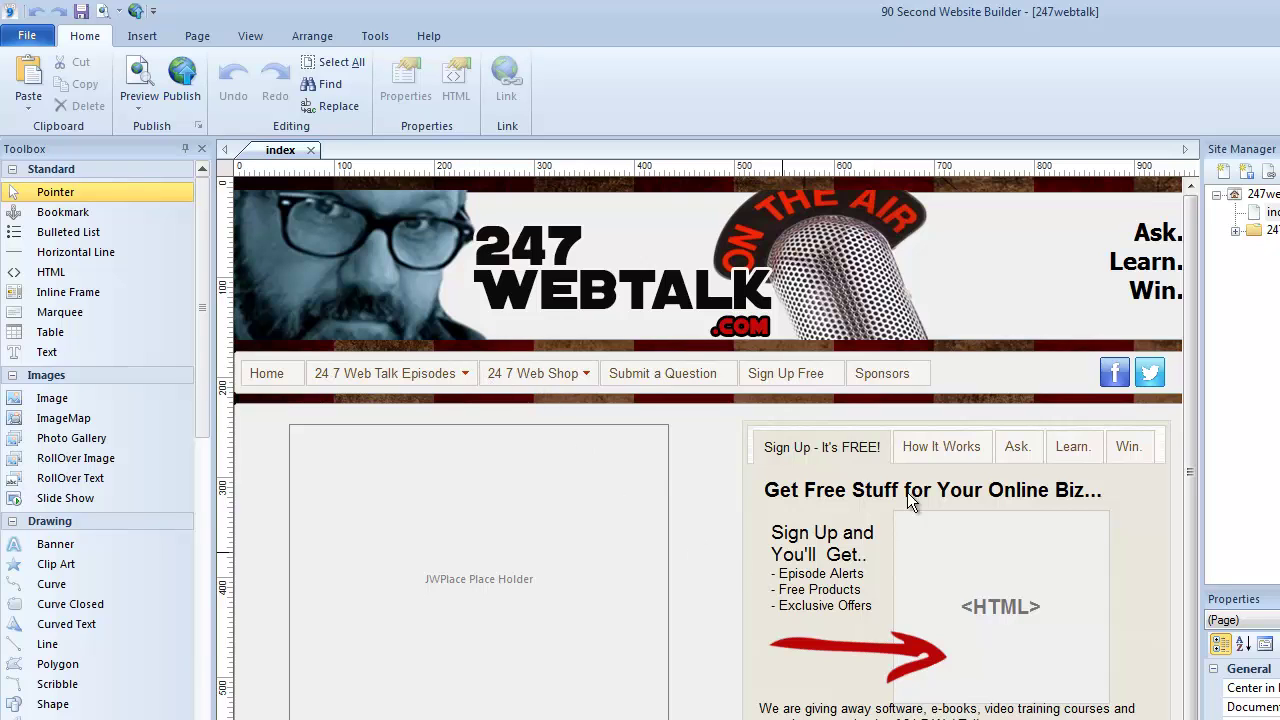
mouse_move(1191, 249)
mouse_down()
mouse_move(1183, 505)
mouse_move(1197, 235)
mouse_up()
Step: Start opening another web site and examine the contents of the 247webtalk folder with all file types shown
click(28, 40)
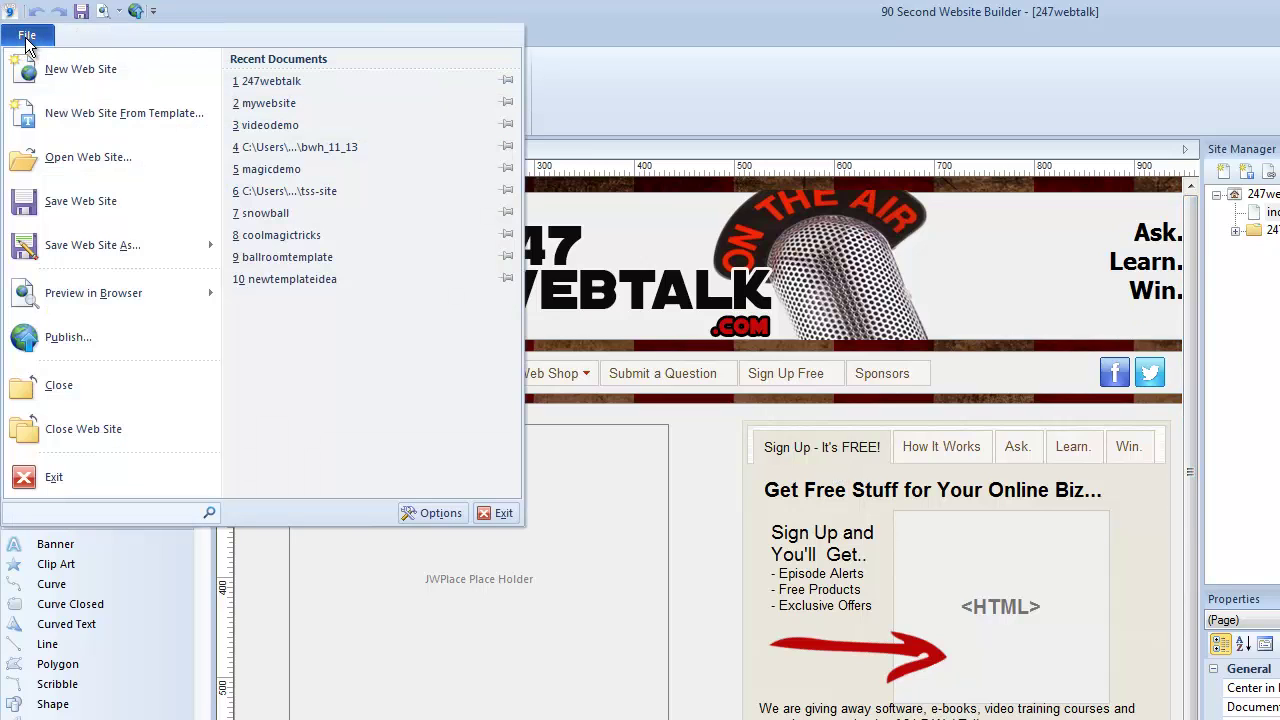
click(42, 158)
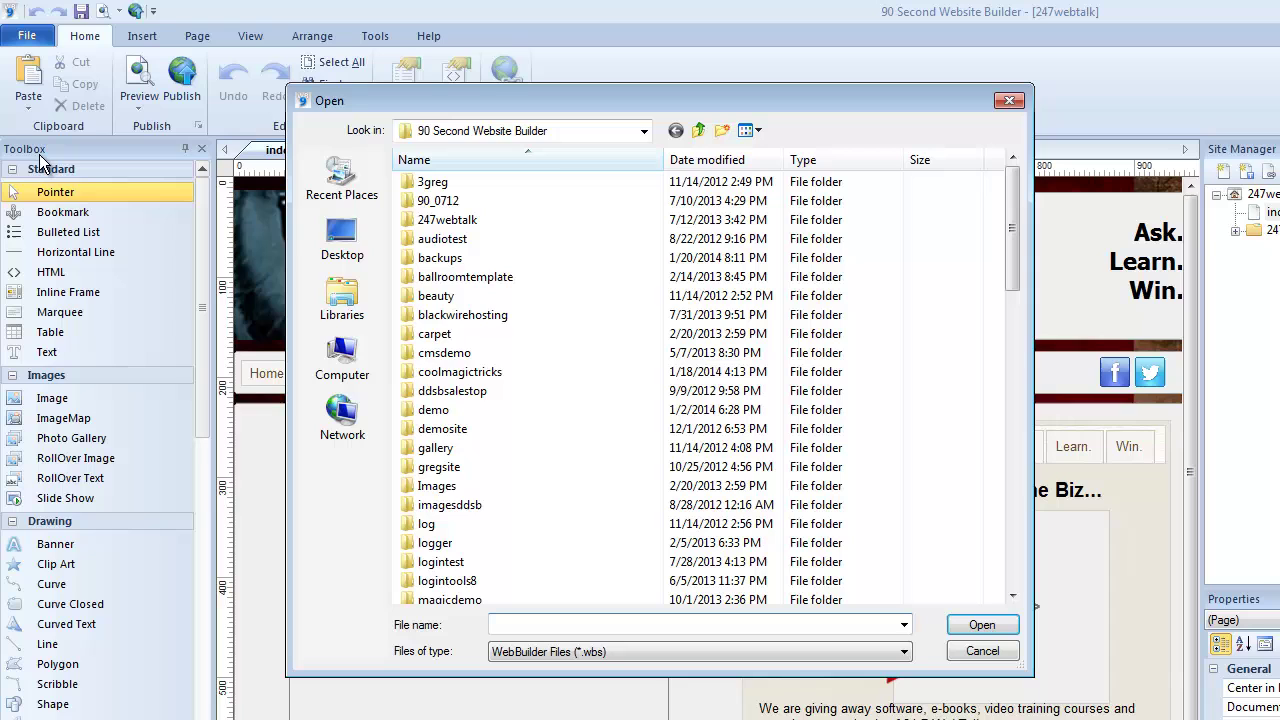
mouse_move(1005, 226)
mouse_down()
mouse_move(1017, 214)
mouse_move(1007, 398)
mouse_move(1022, 240)
mouse_up()
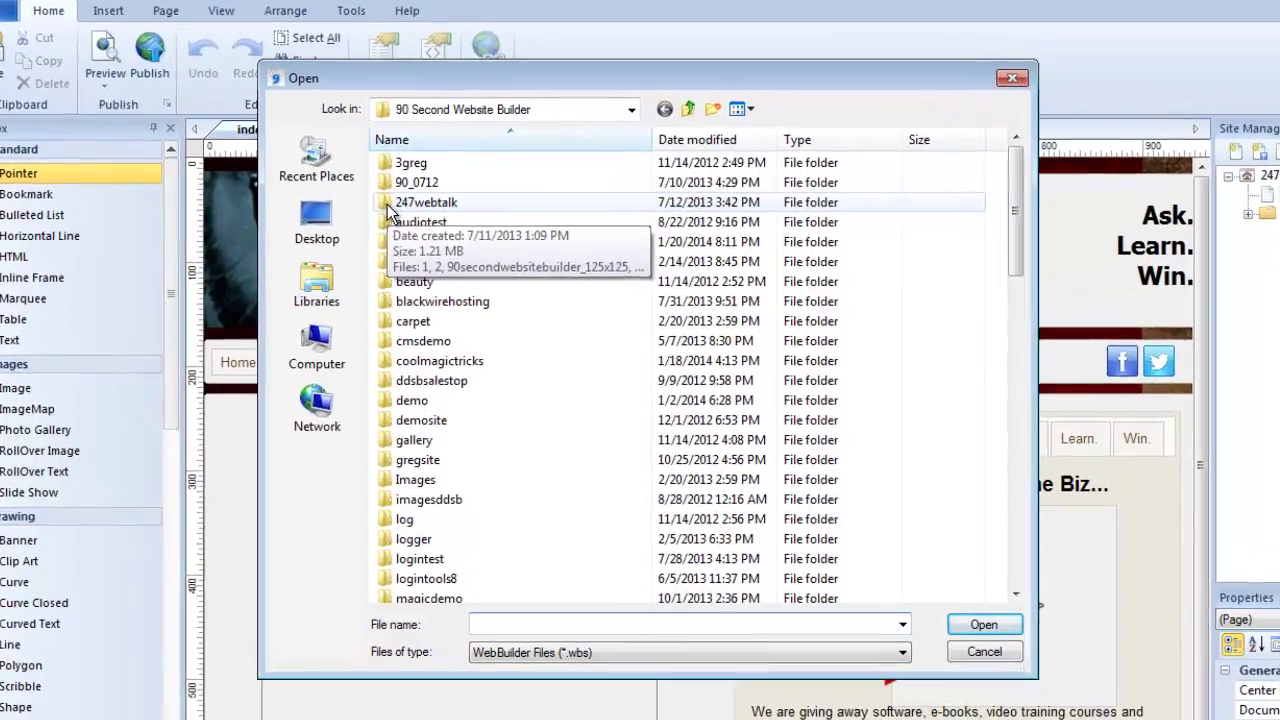
double_click(412, 222)
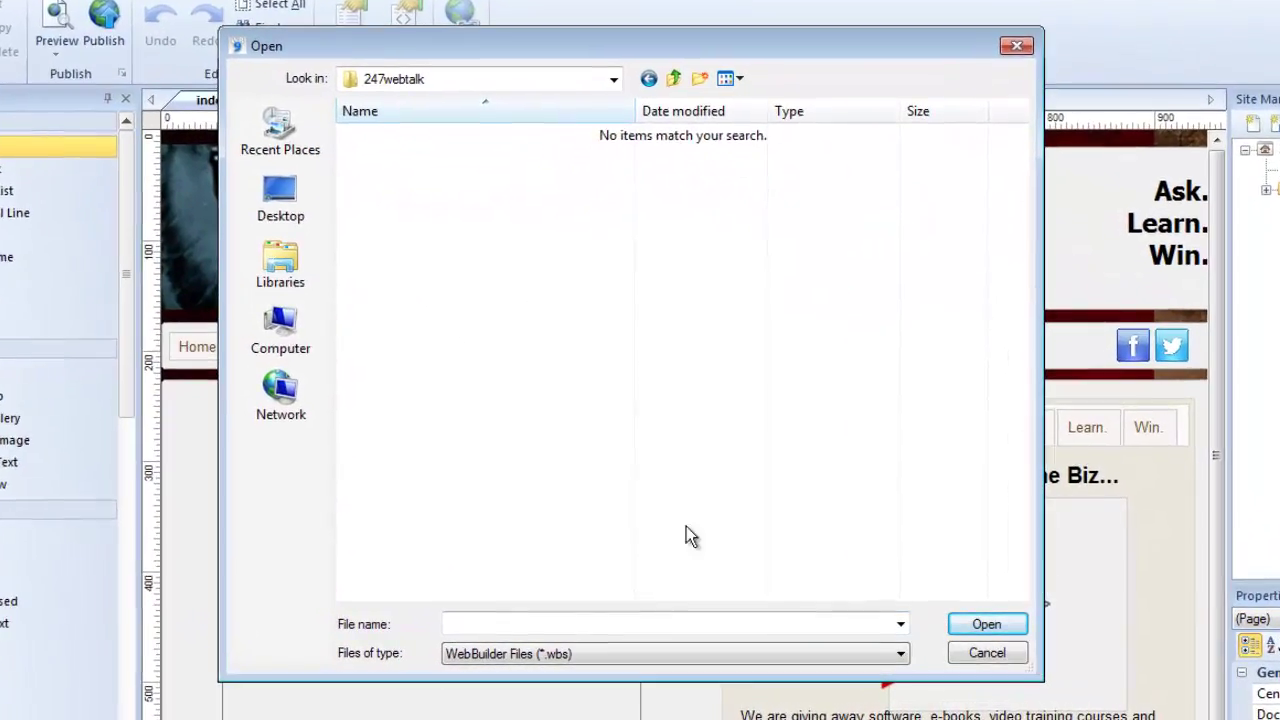
click(488, 665)
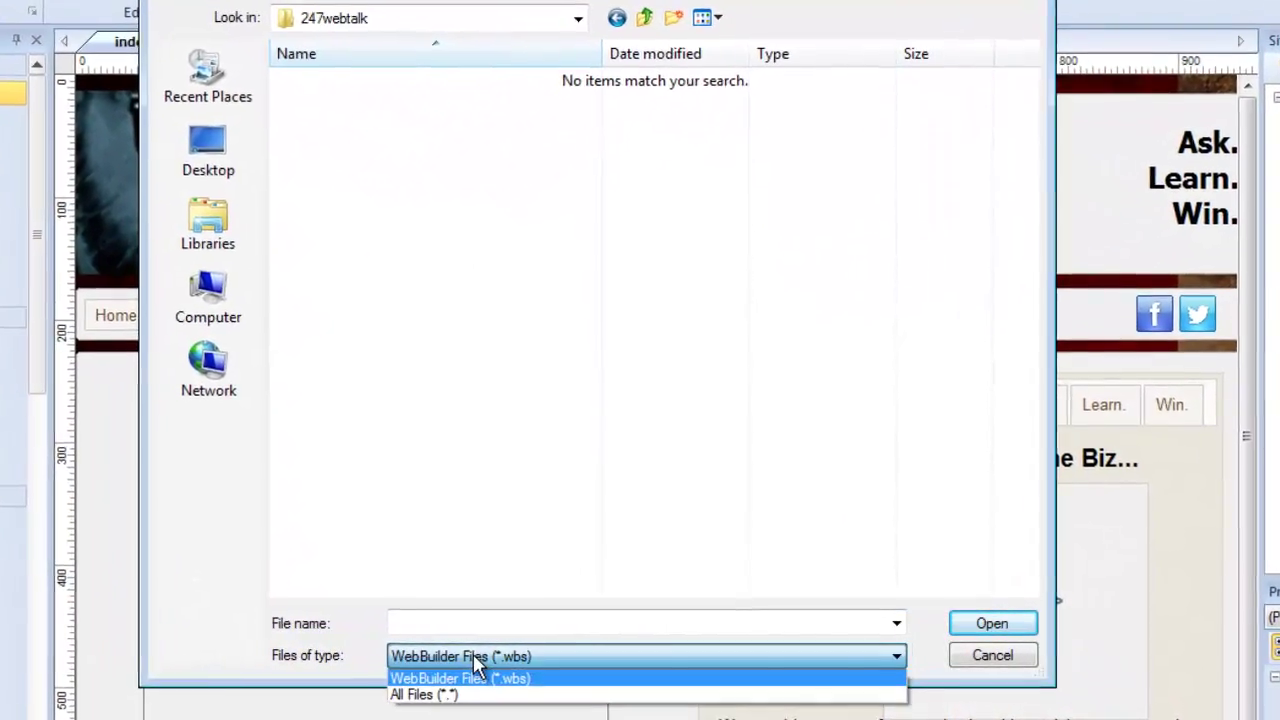
click(458, 688)
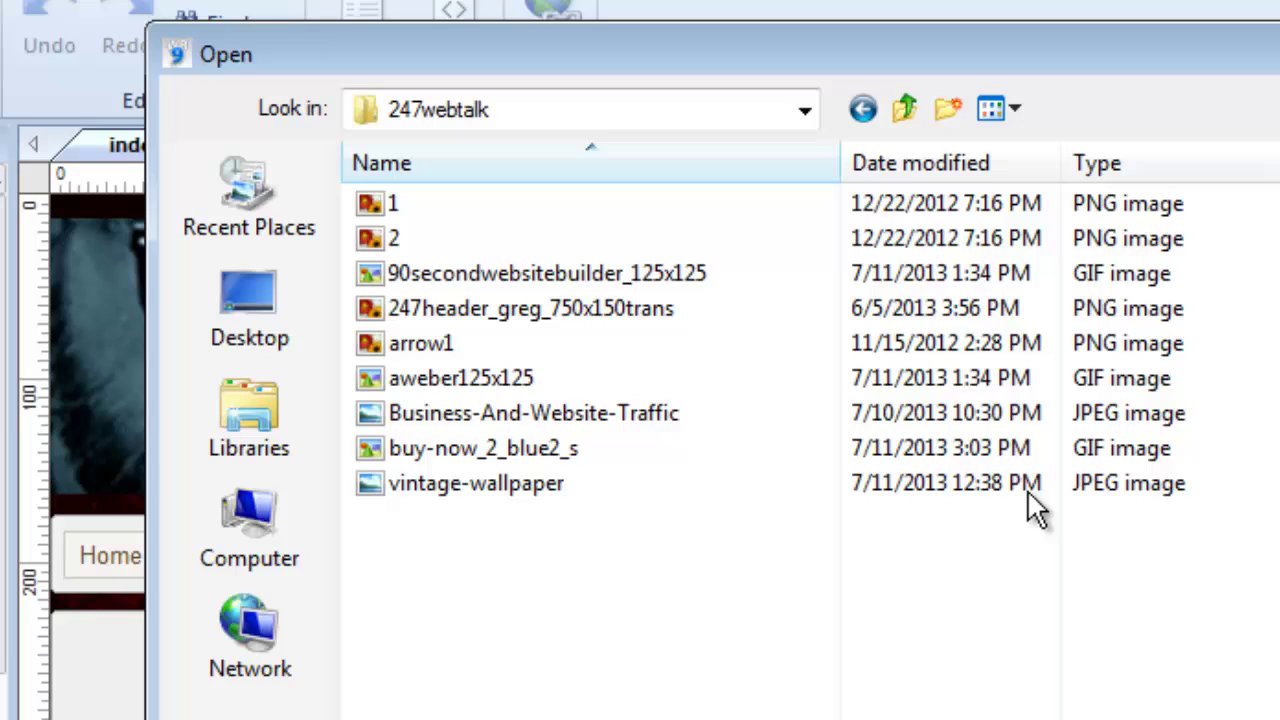
Step: Return to the 90 Second Website Builder folder and compare the site folders with the matching WBS files
click(905, 110)
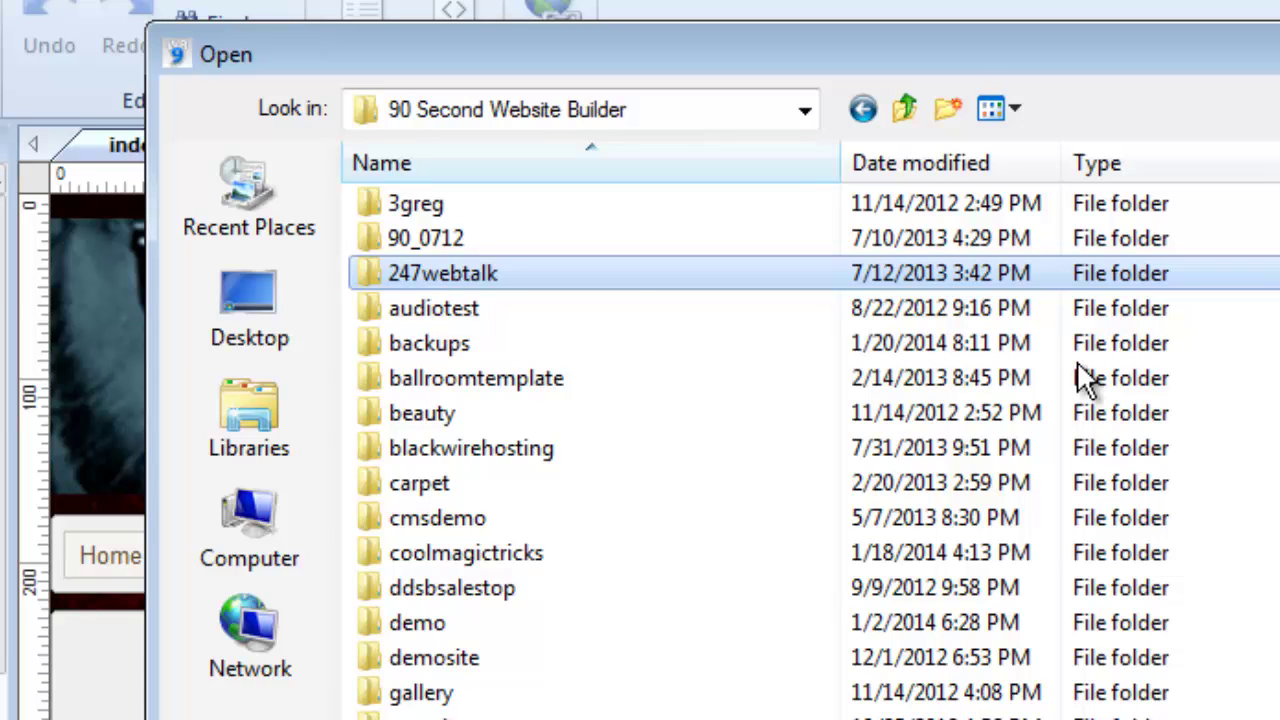
scroll(1105, 560, down, 10)
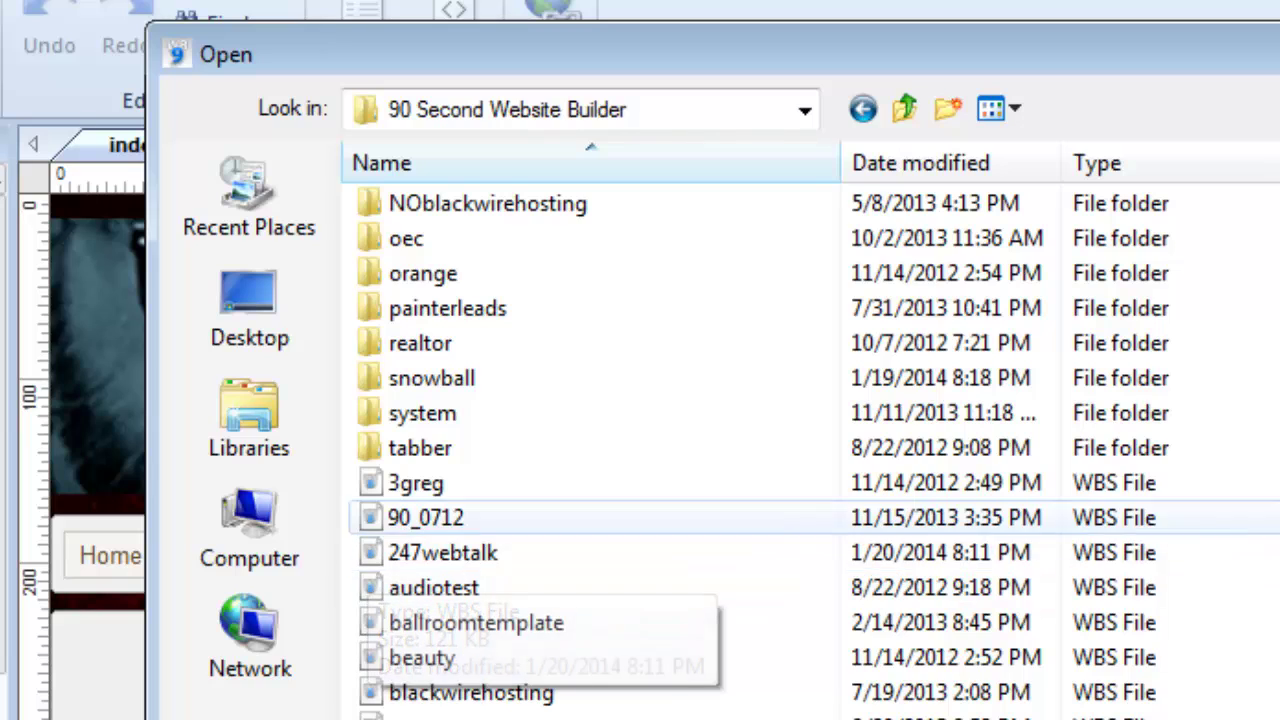
scroll(810, 450, up, 2)
scroll(810, 450, up, 5)
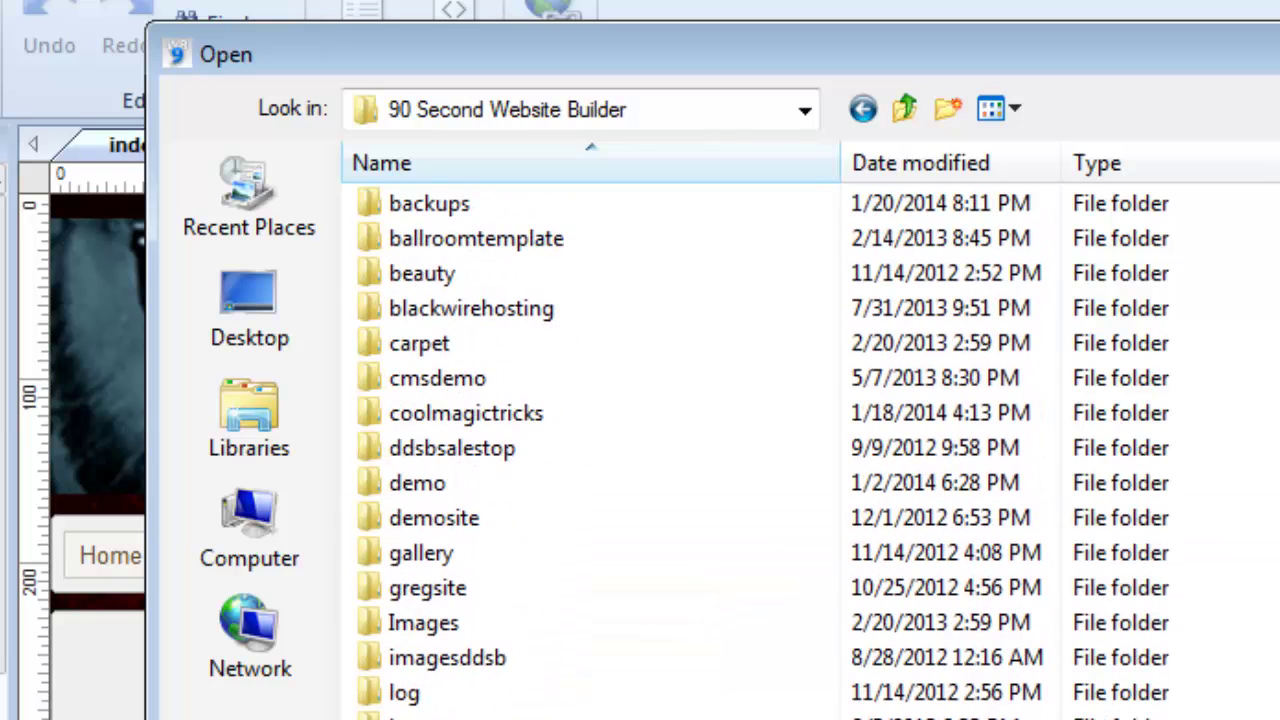
scroll(810, 450, up, 2)
scroll(810, 450, down, 7)
scroll(600, 273, up, 7)
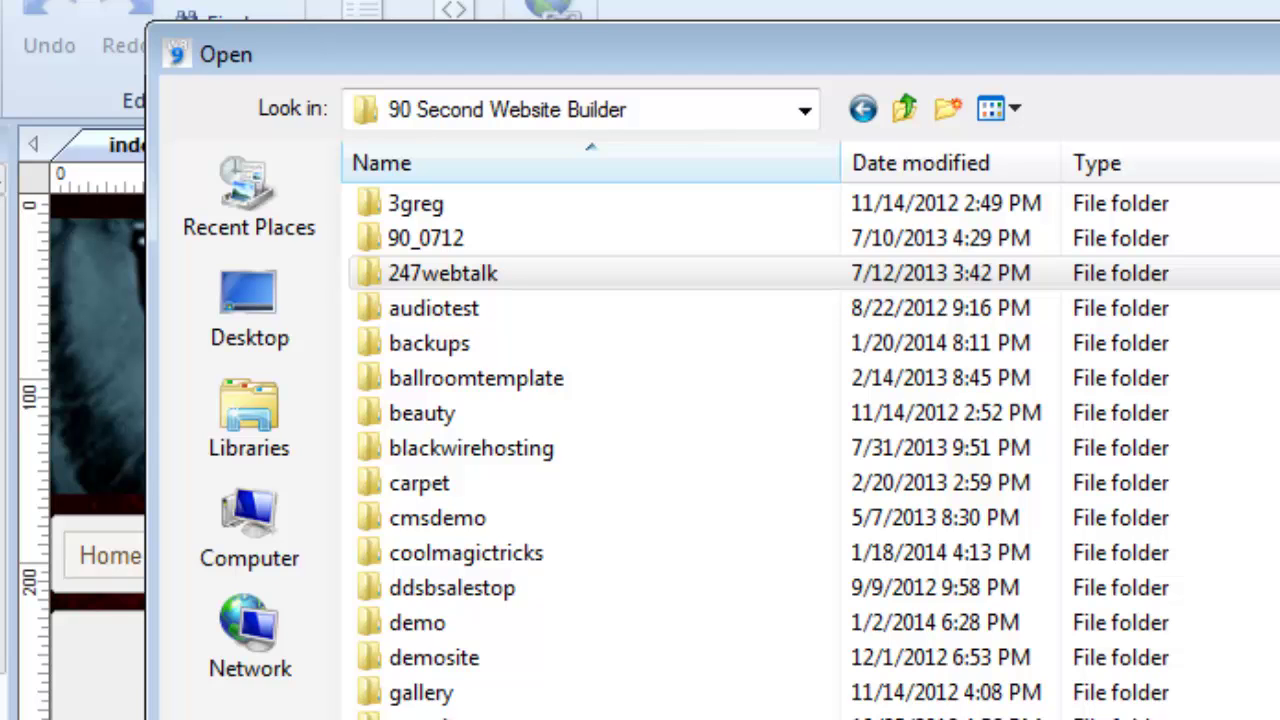
Step: Look through the rest of the site folders in the 90 Second Website Builder folder and leave without opening a web site
scroll(600, 273, down, 8)
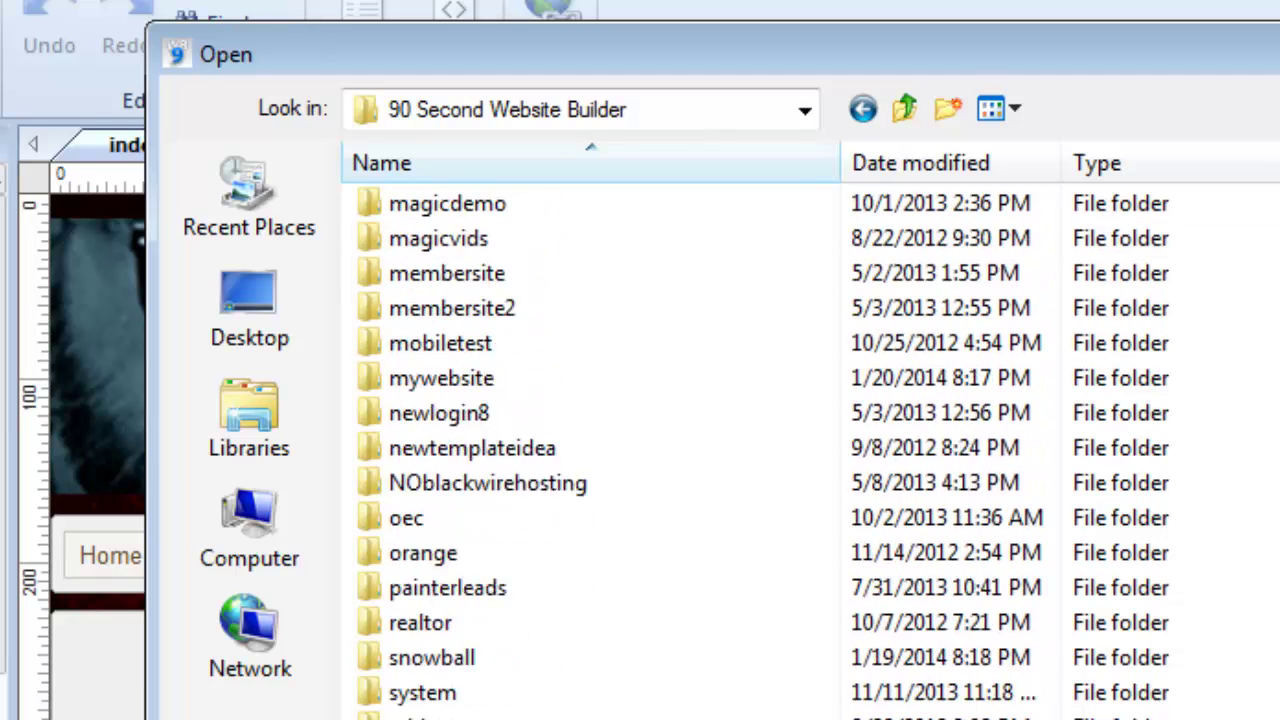
scroll(700, 450, down, 3)
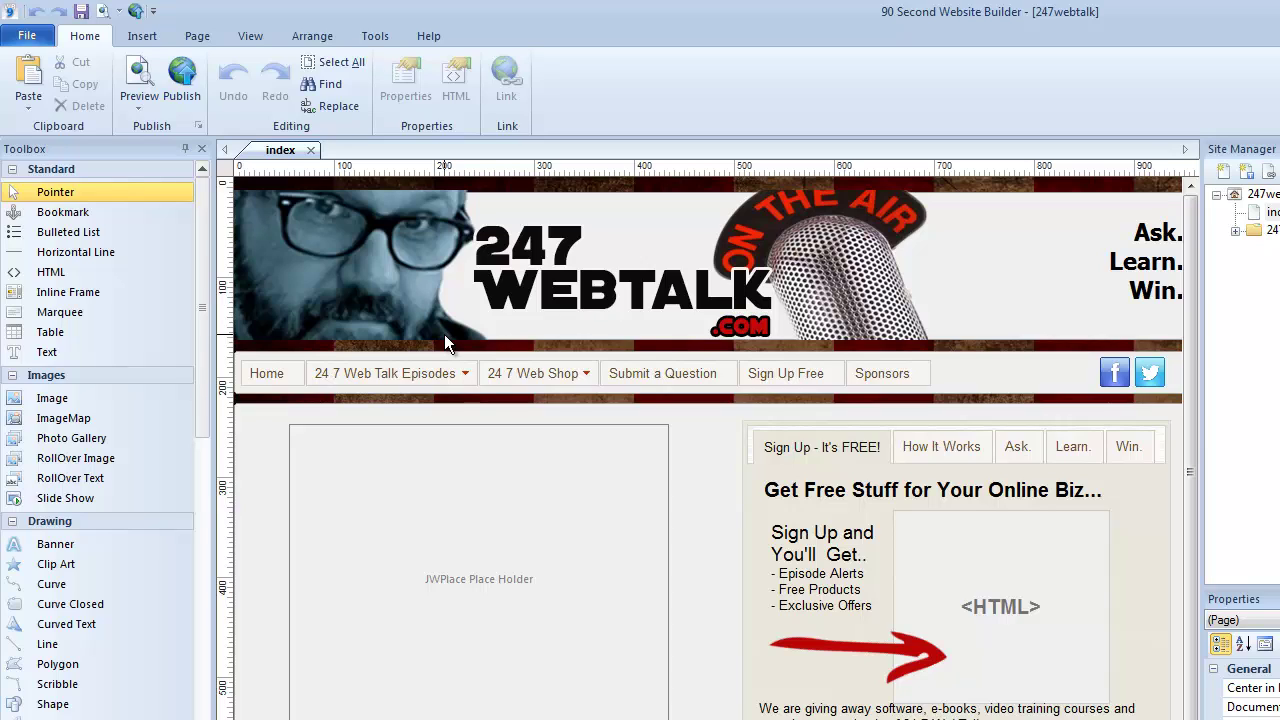
Step: Reopen the mywebsite project from the recent documents, and review the recent documents list once more
click(27, 36)
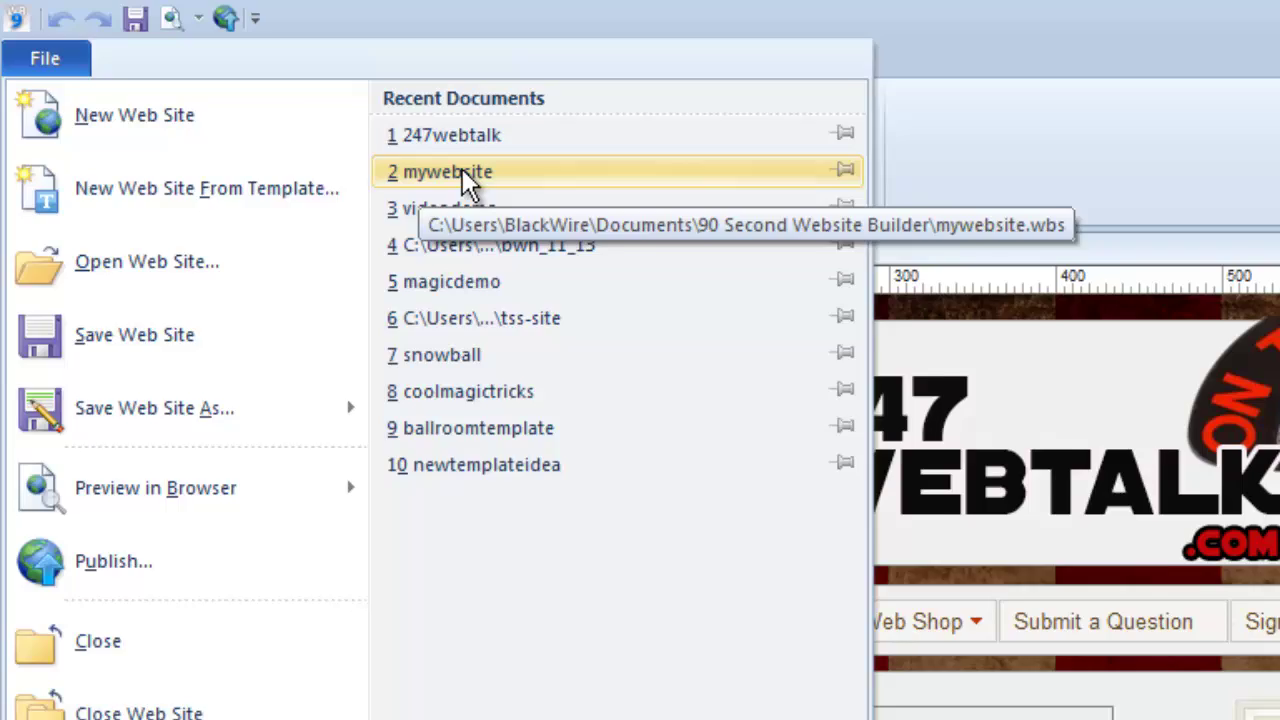
click(462, 170)
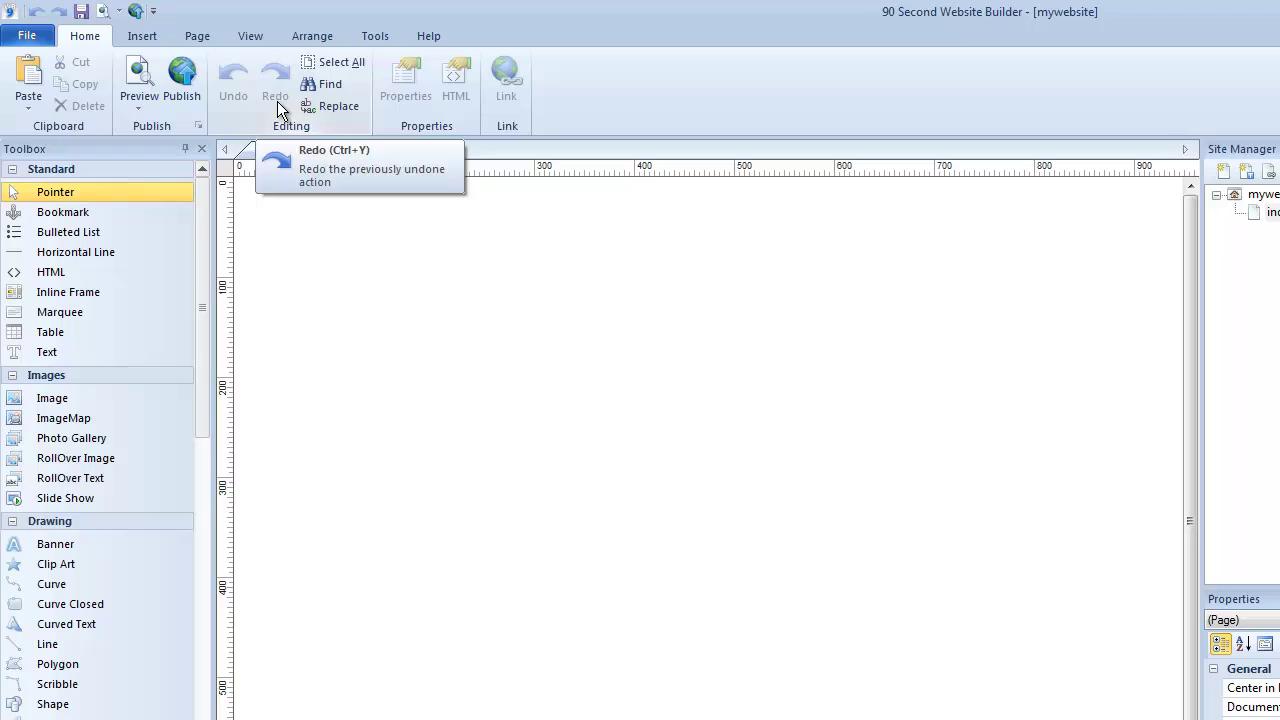
click(25, 42)
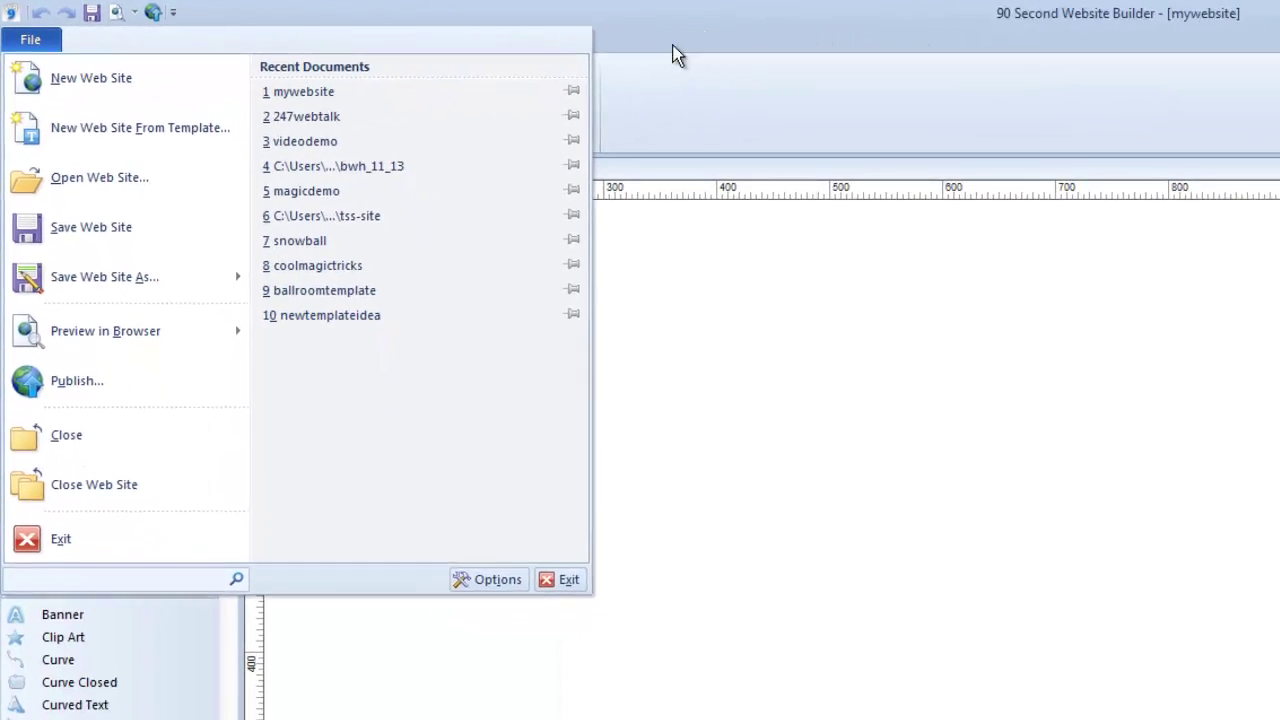
click(675, 55)
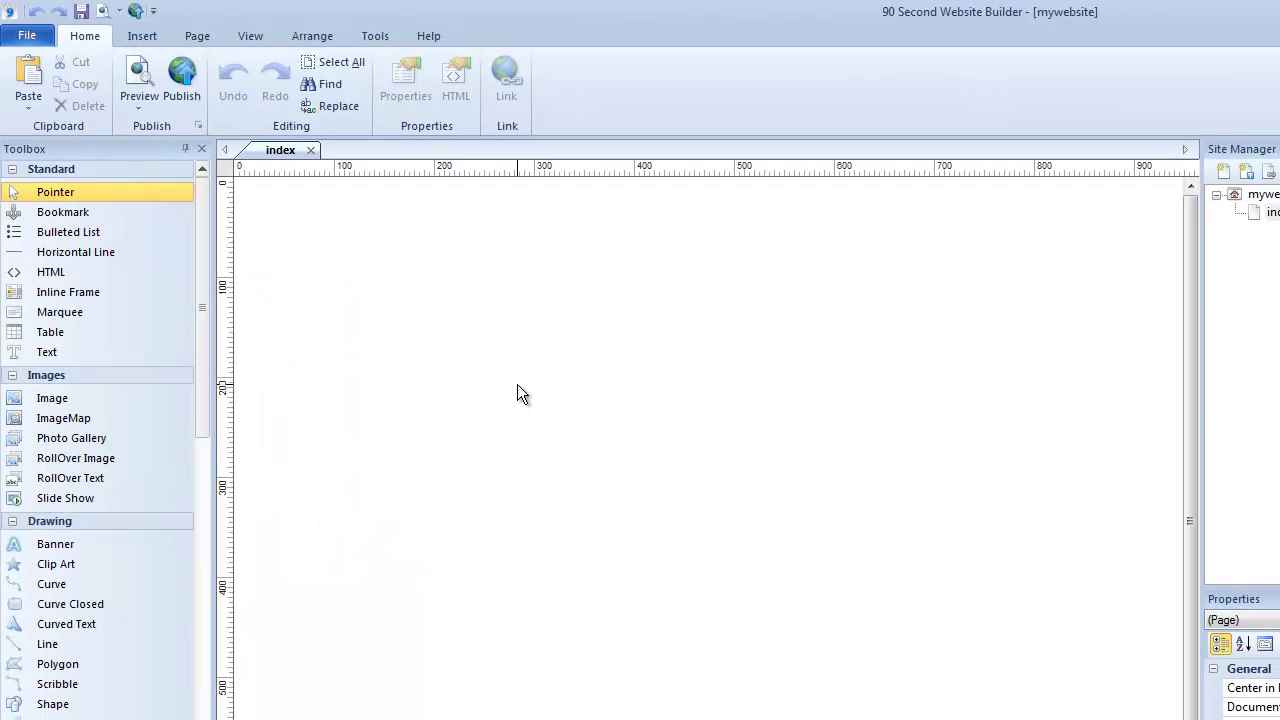